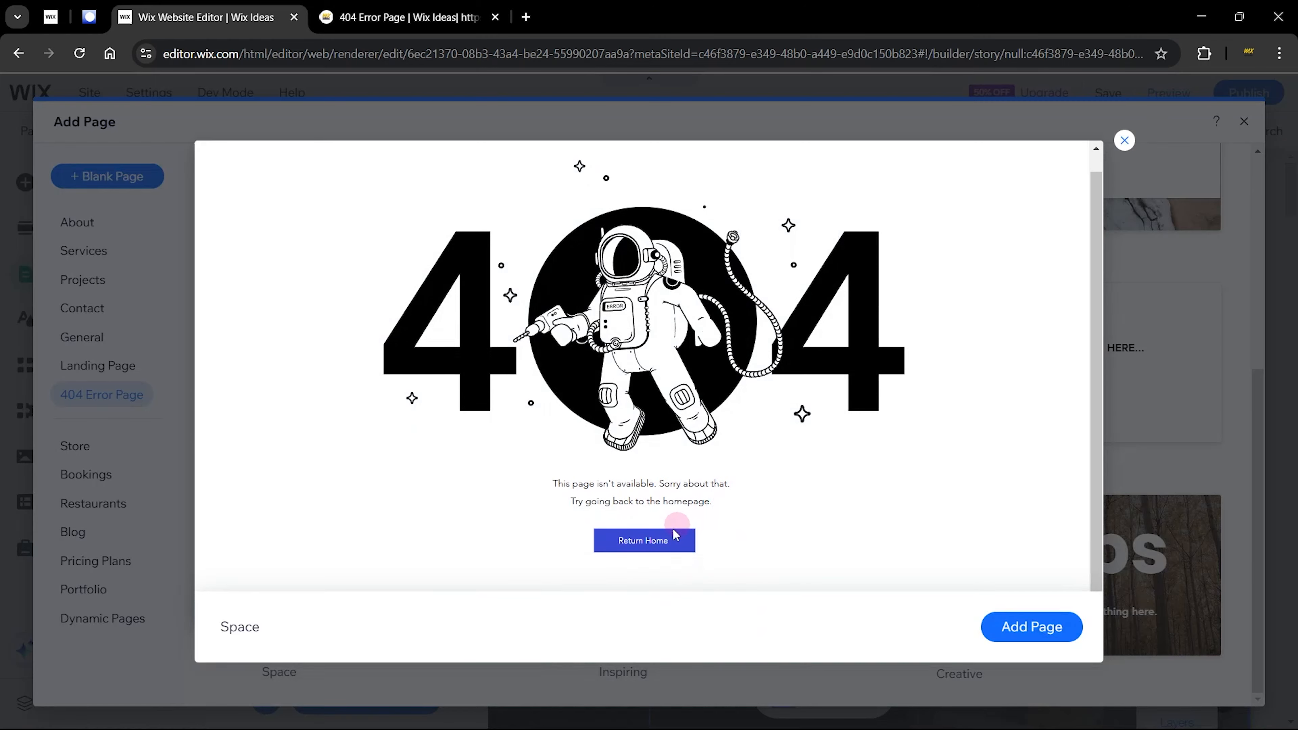
Step: Close the template preview and add the Space template as the site's 404 error page
click(1125, 140)
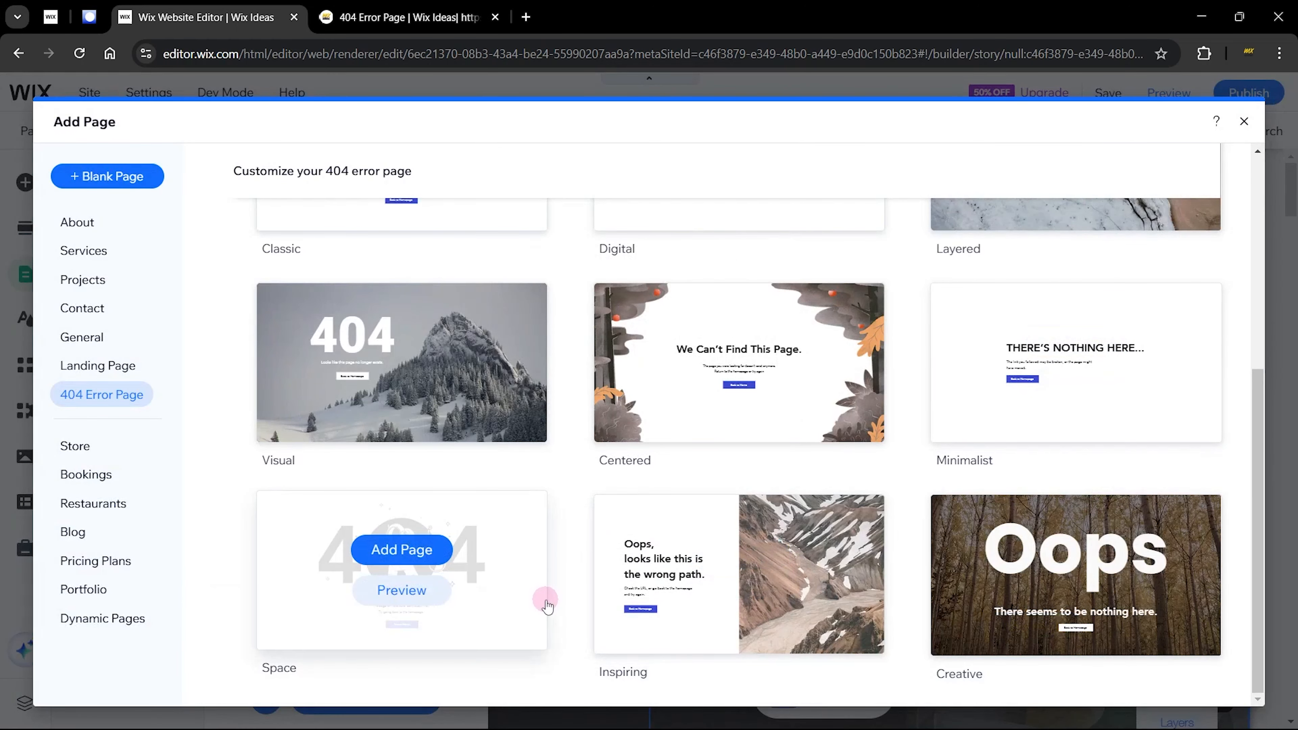
mouse_move(489, 575)
click(401, 550)
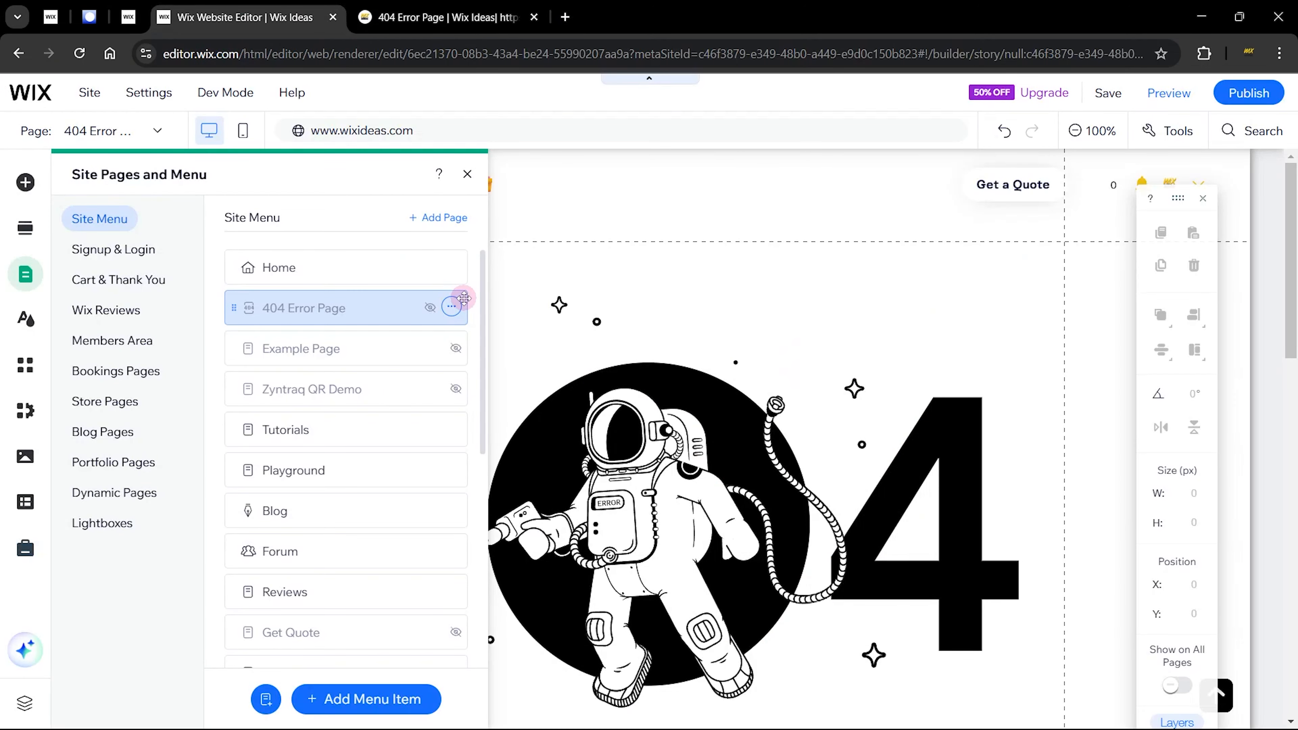
click(467, 174)
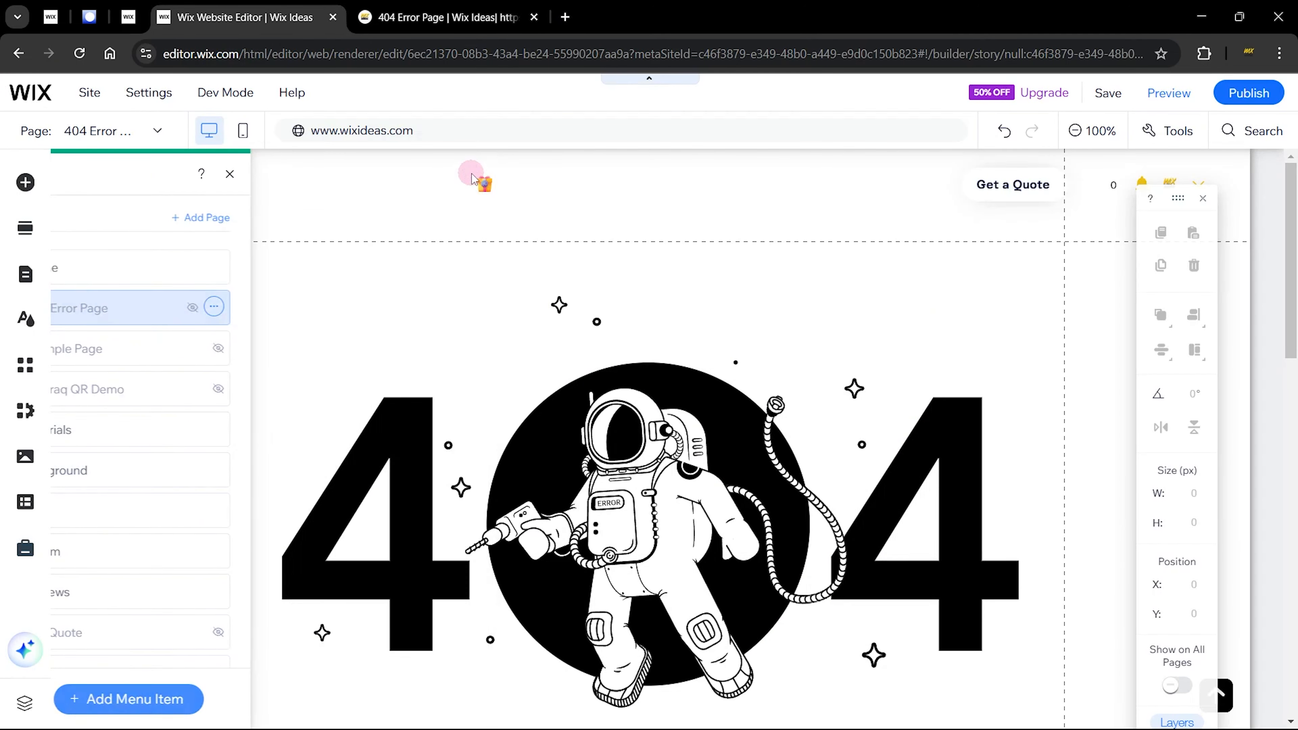
Step: Look over the new 404 page down to its footer and publish the site
scroll(759, 205, down, 15)
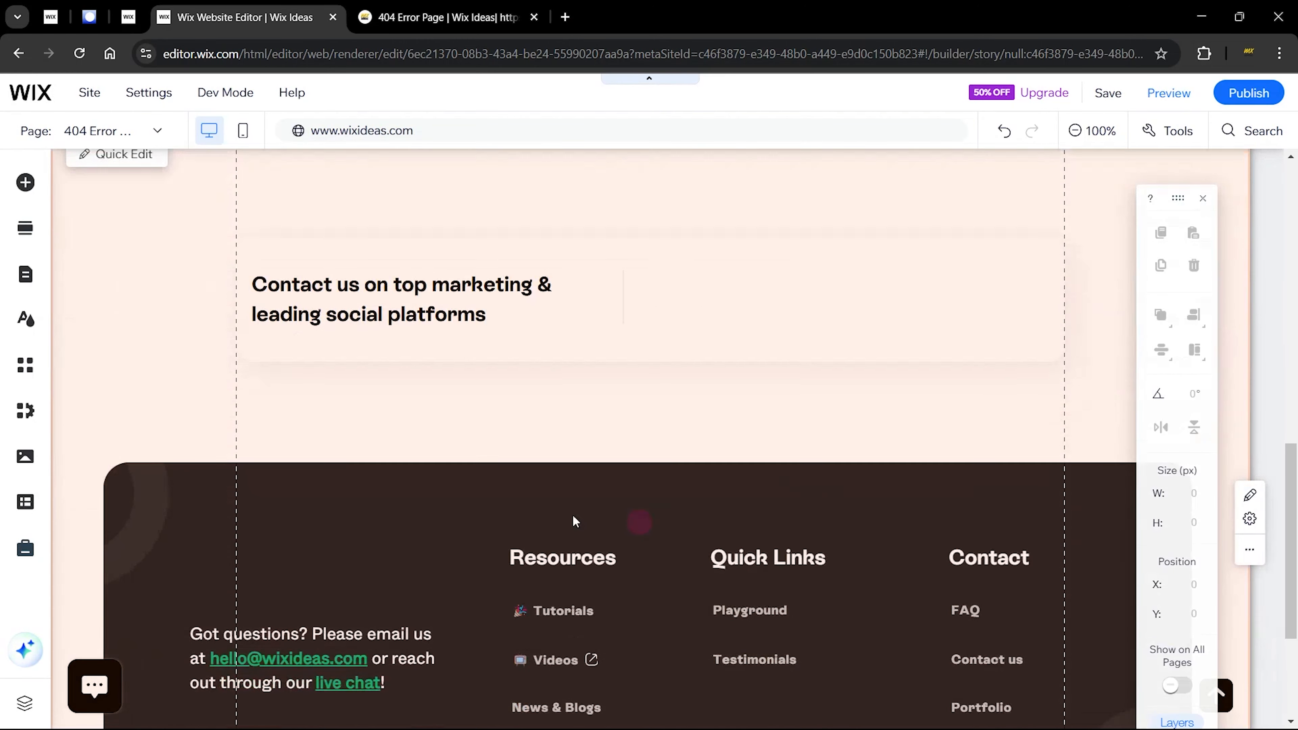
scroll(630, 272, down, 3)
scroll(683, 343, up, 20)
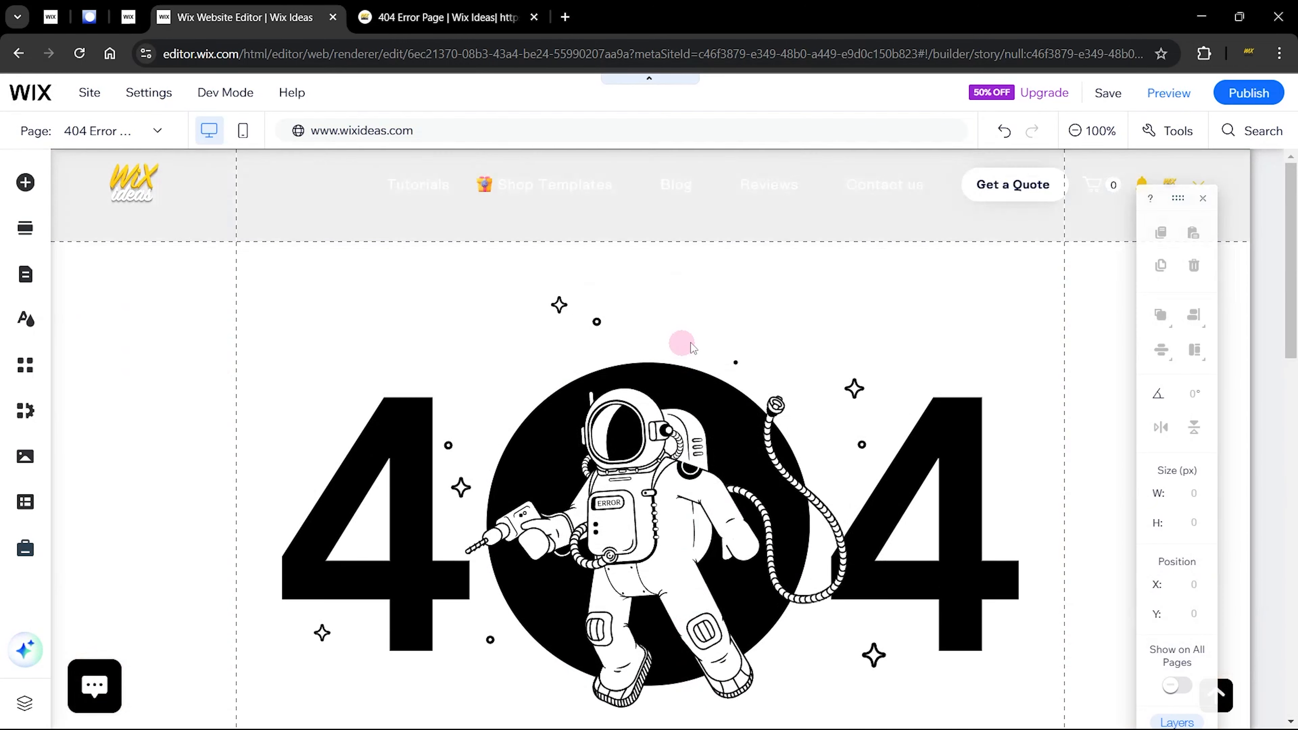
click(1248, 95)
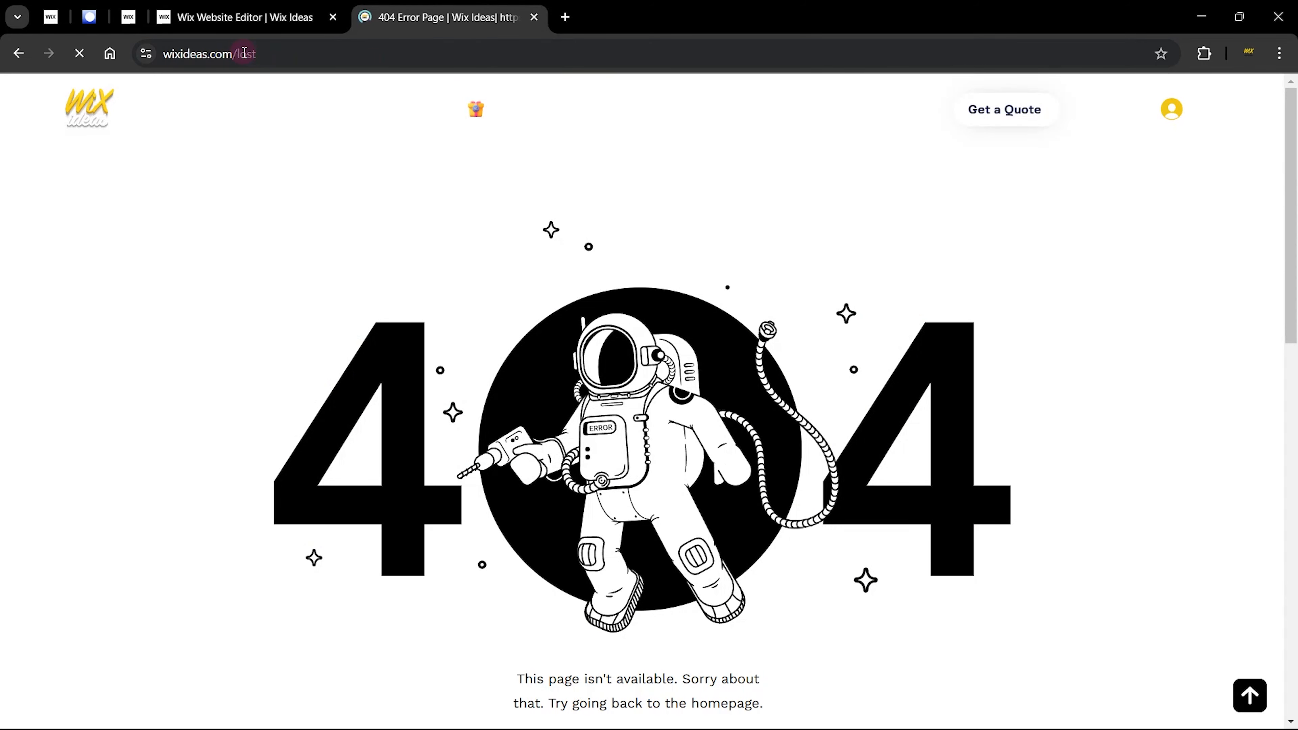
Step: Inspect the live 404 page at wixideas.com/lost from its header down to the footer
click(244, 53)
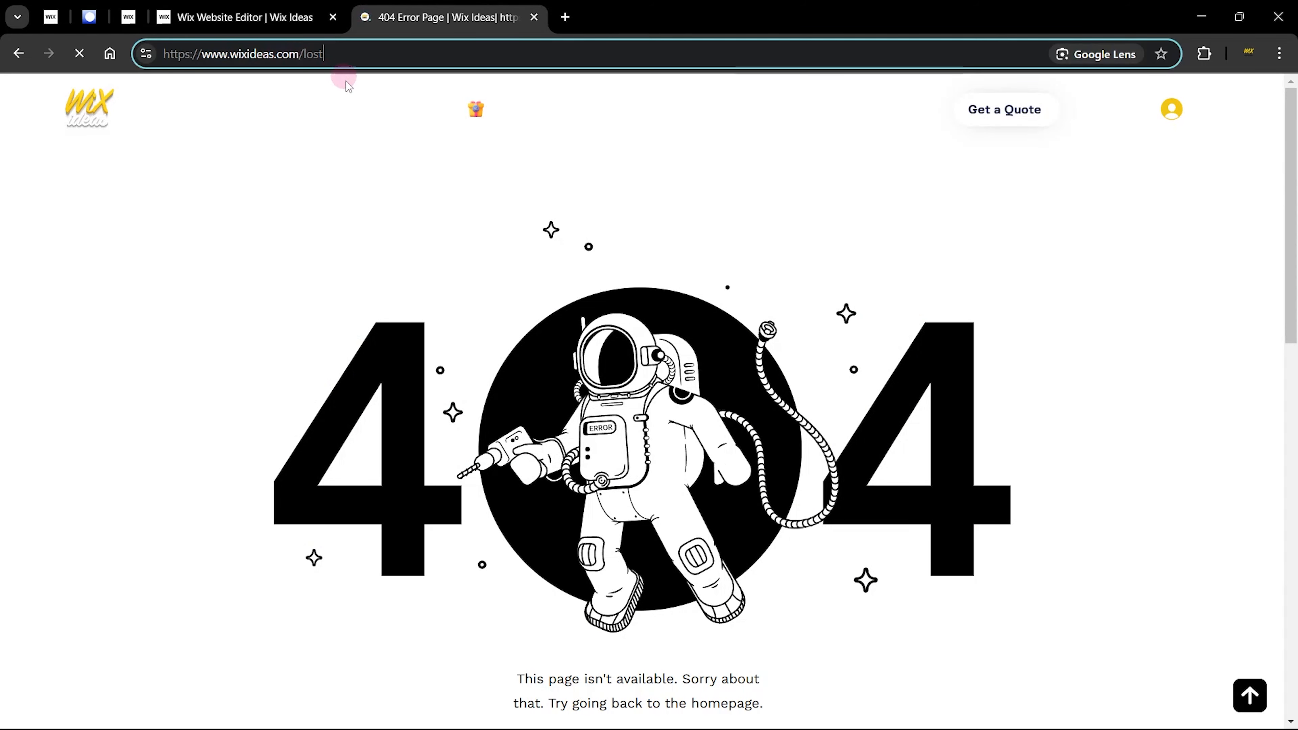
double_click(315, 61)
click(339, 212)
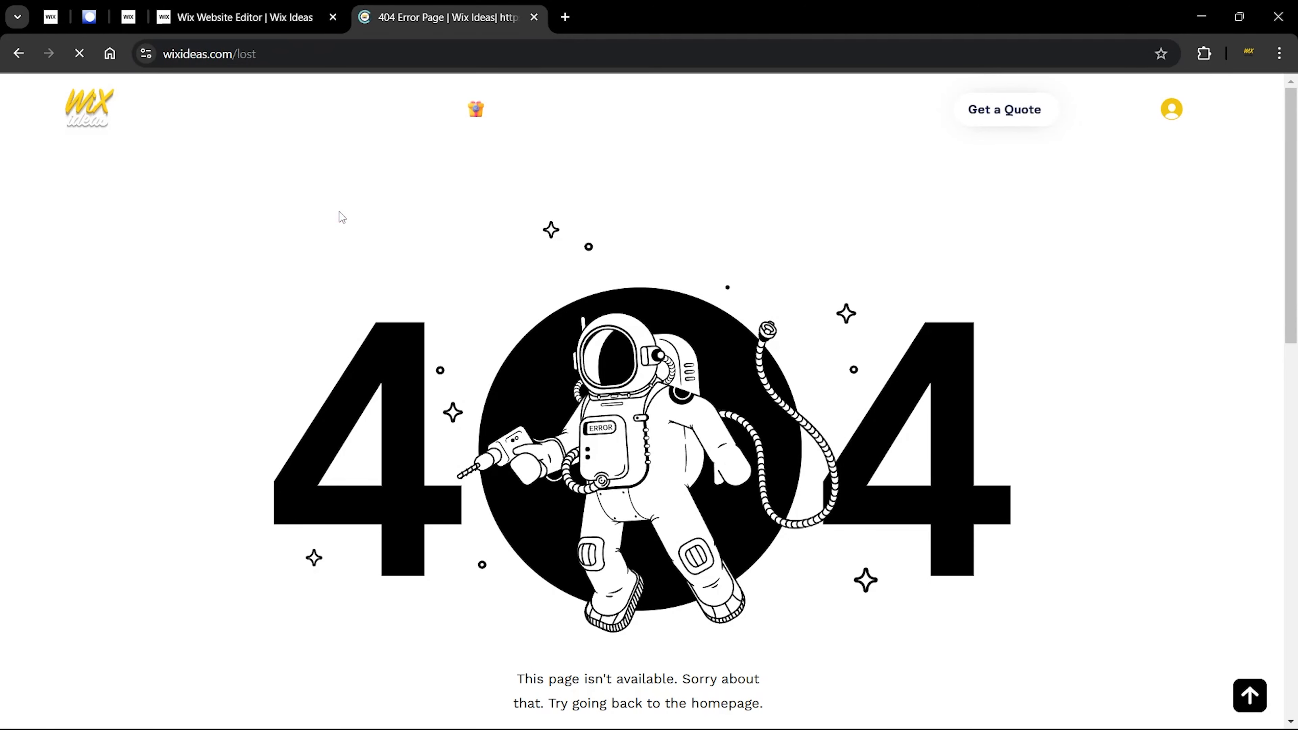
scroll(339, 211, down, 5)
scroll(727, 358, down, 6)
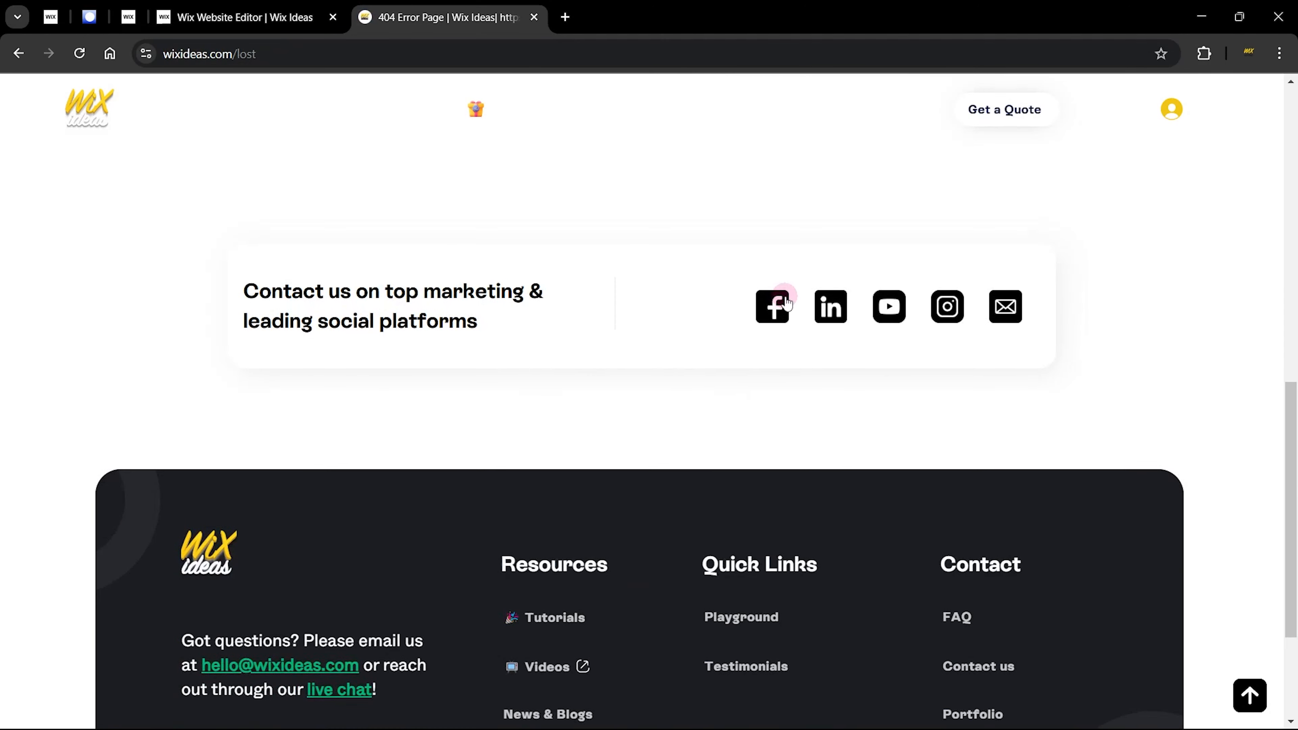
scroll(715, 297, up, 11)
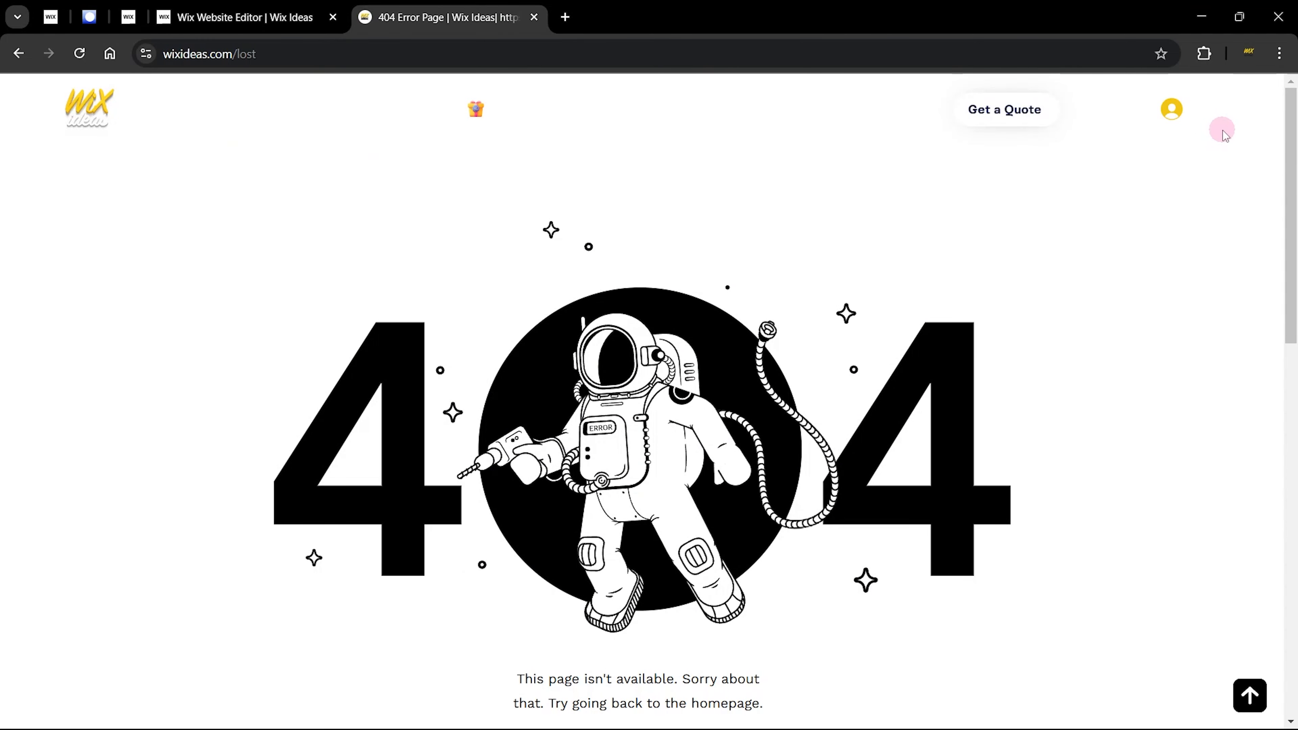
scroll(920, 267, down, 10)
scroll(505, 321, up, 10)
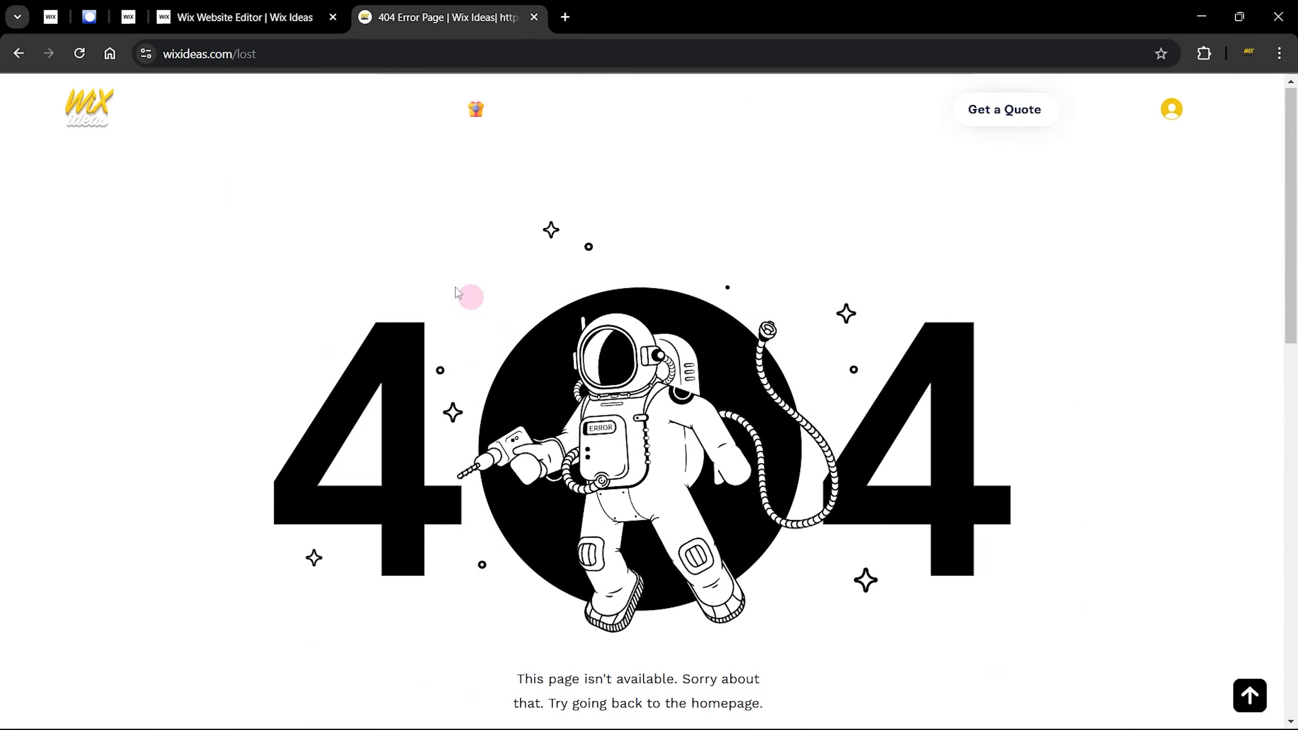
Step: Return to the Wix editor and set the 404 Error Page's layout to No header & footer
click(245, 17)
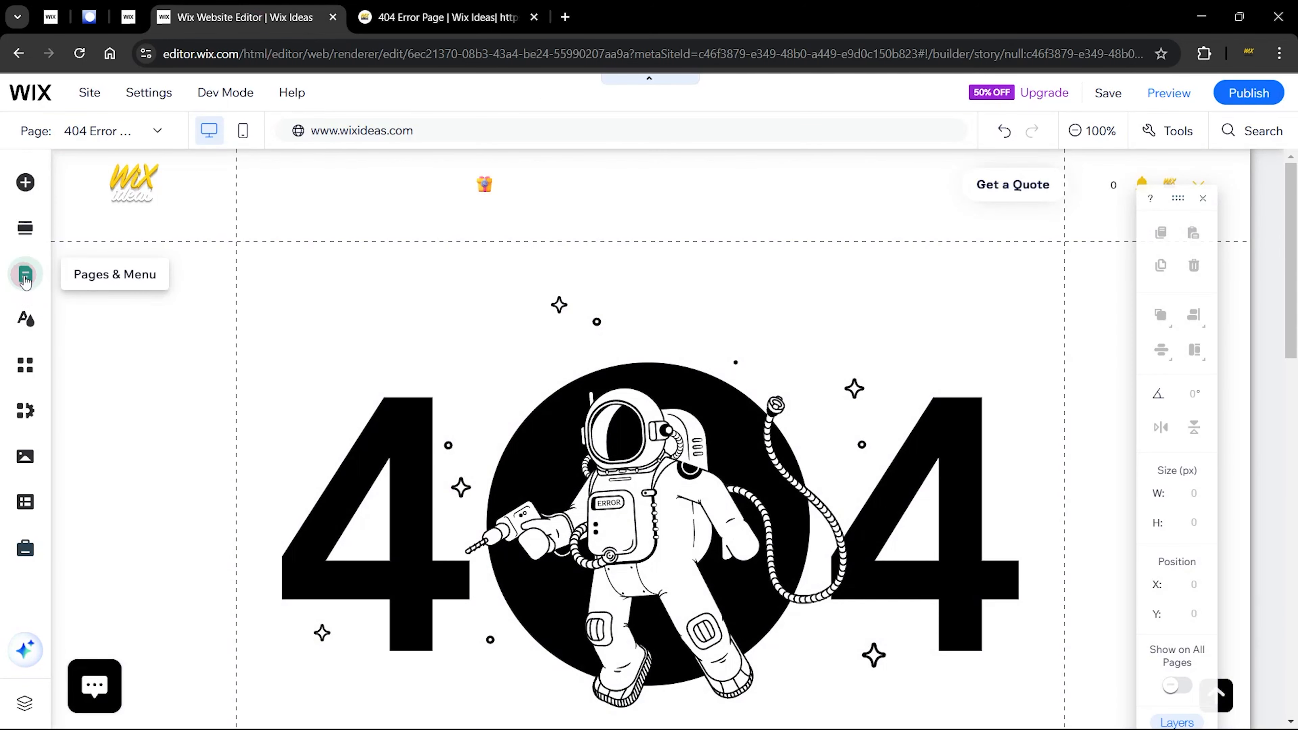
click(24, 277)
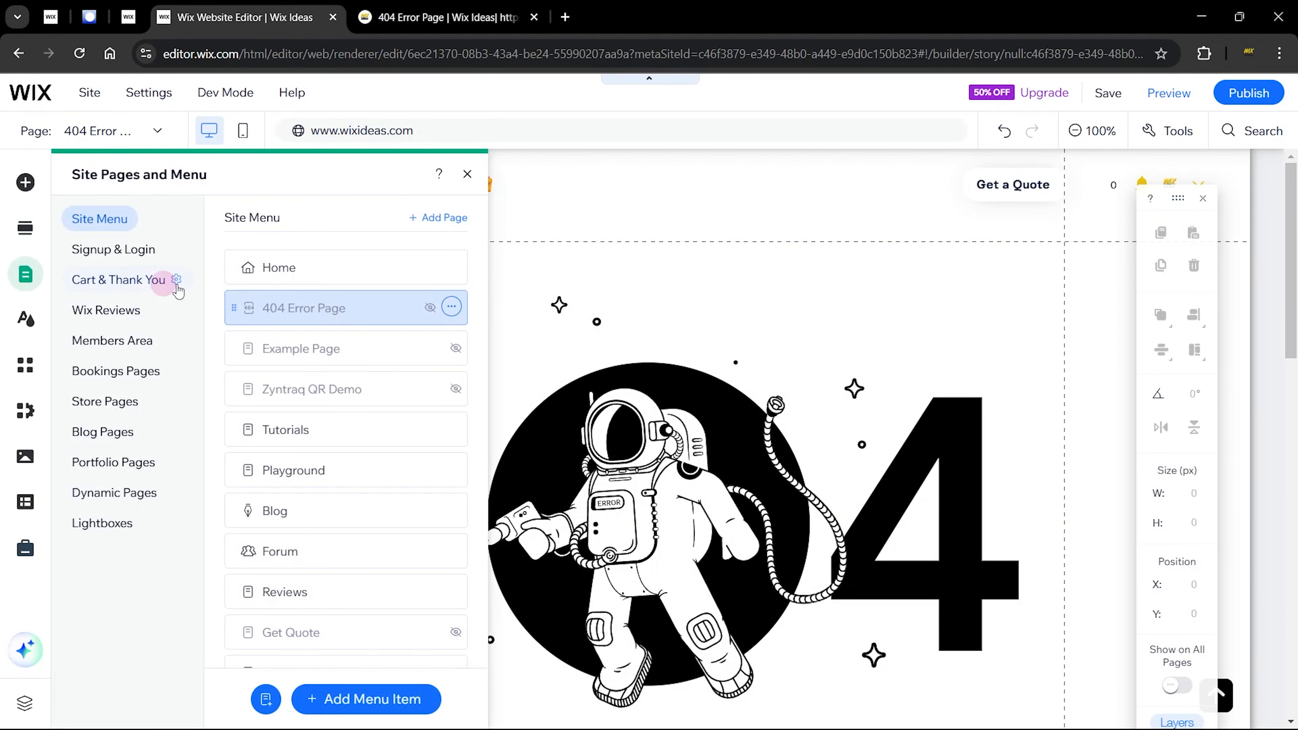
click(451, 308)
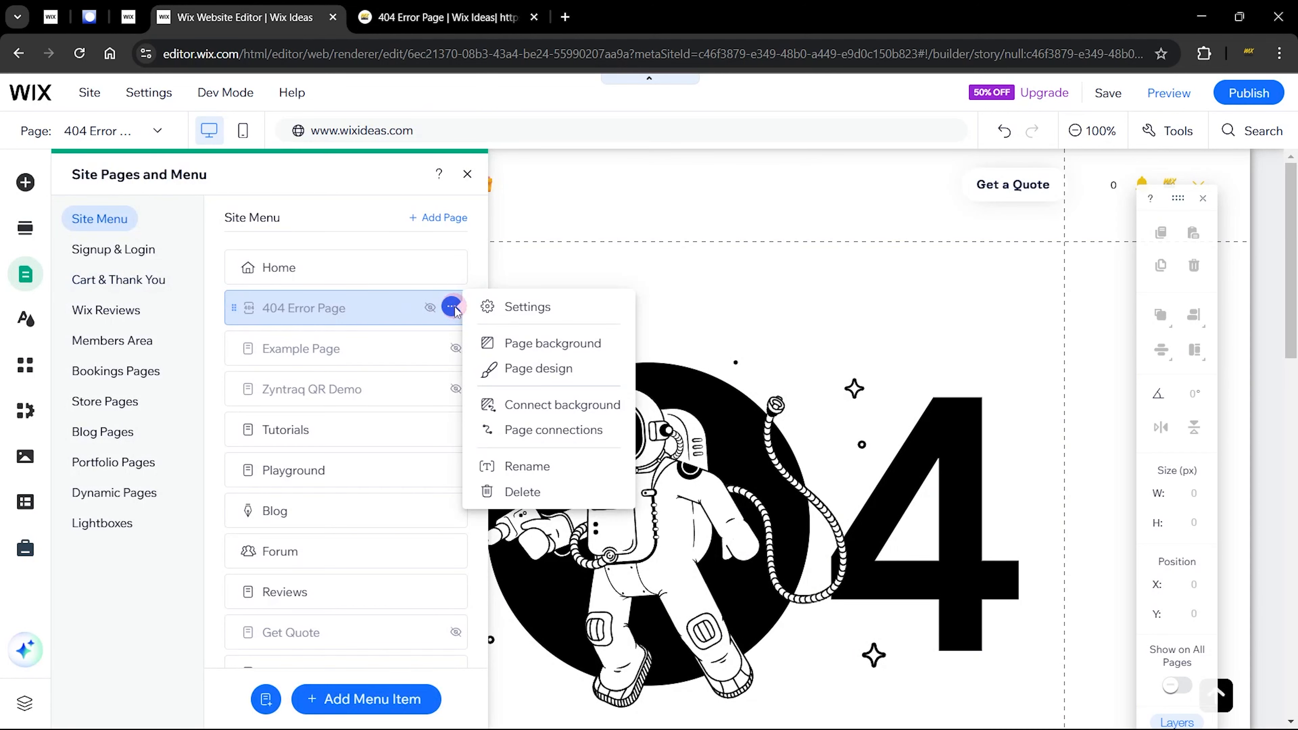
click(526, 306)
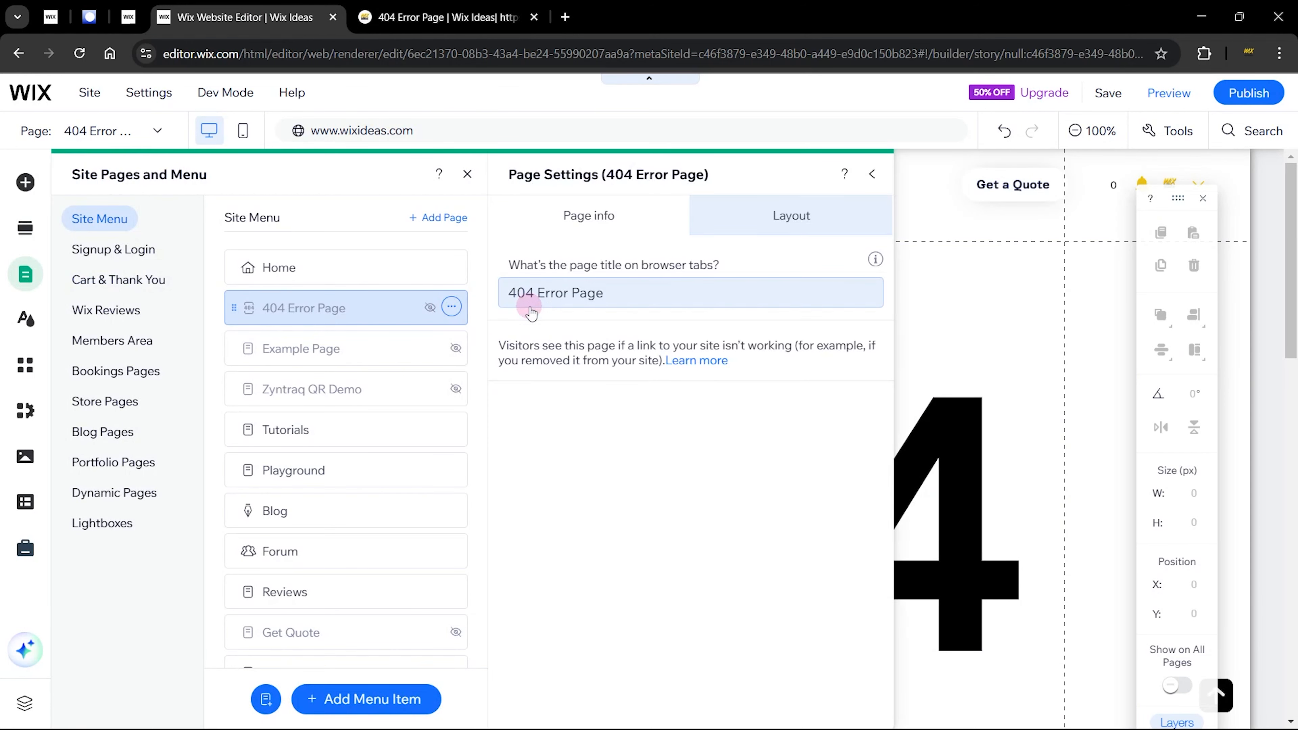
click(799, 234)
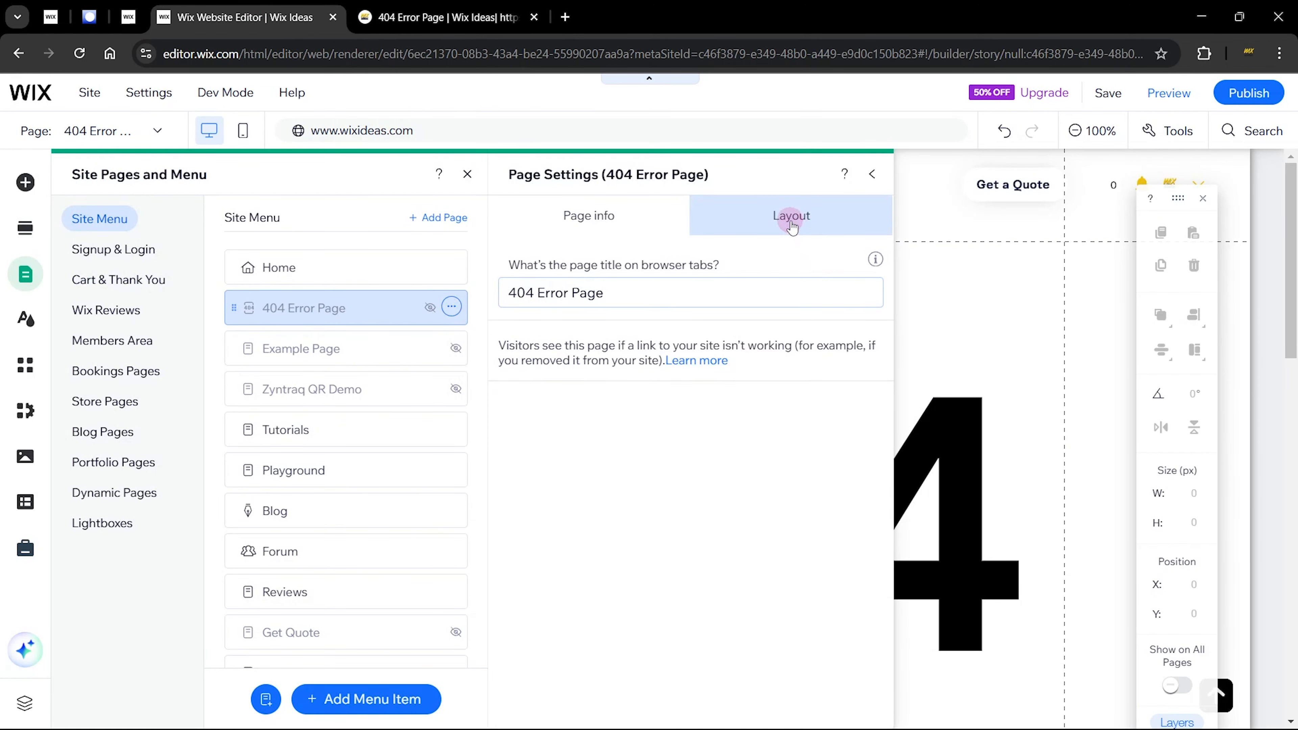
click(520, 393)
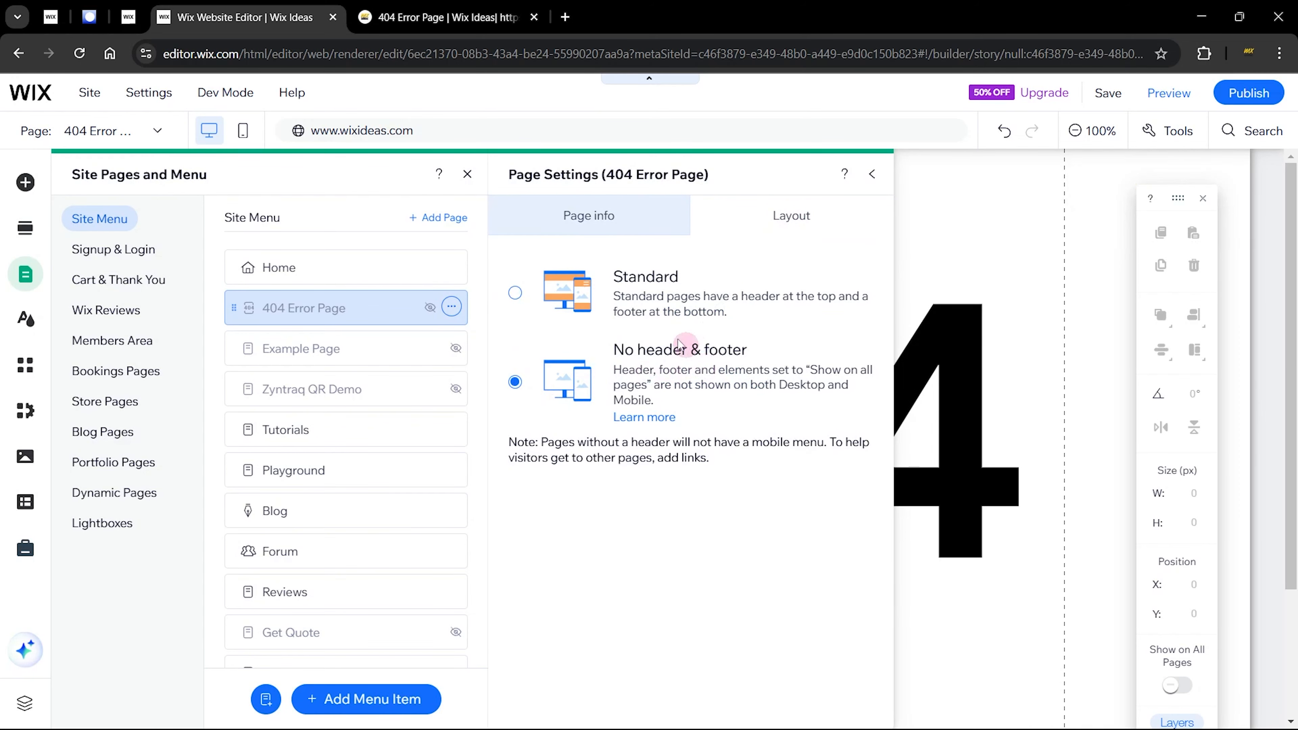
click(470, 190)
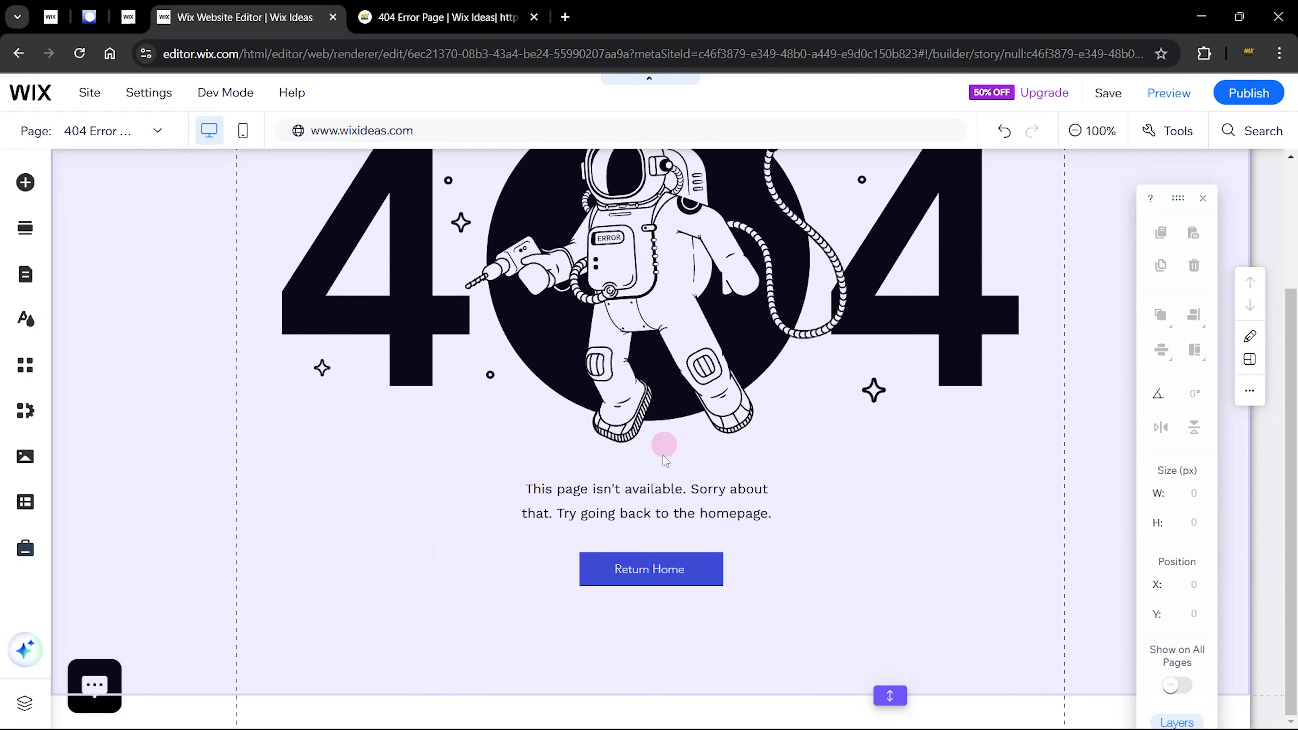
Step: Publish the changed 404 page layout and review the live page with its Return Home button
click(645, 569)
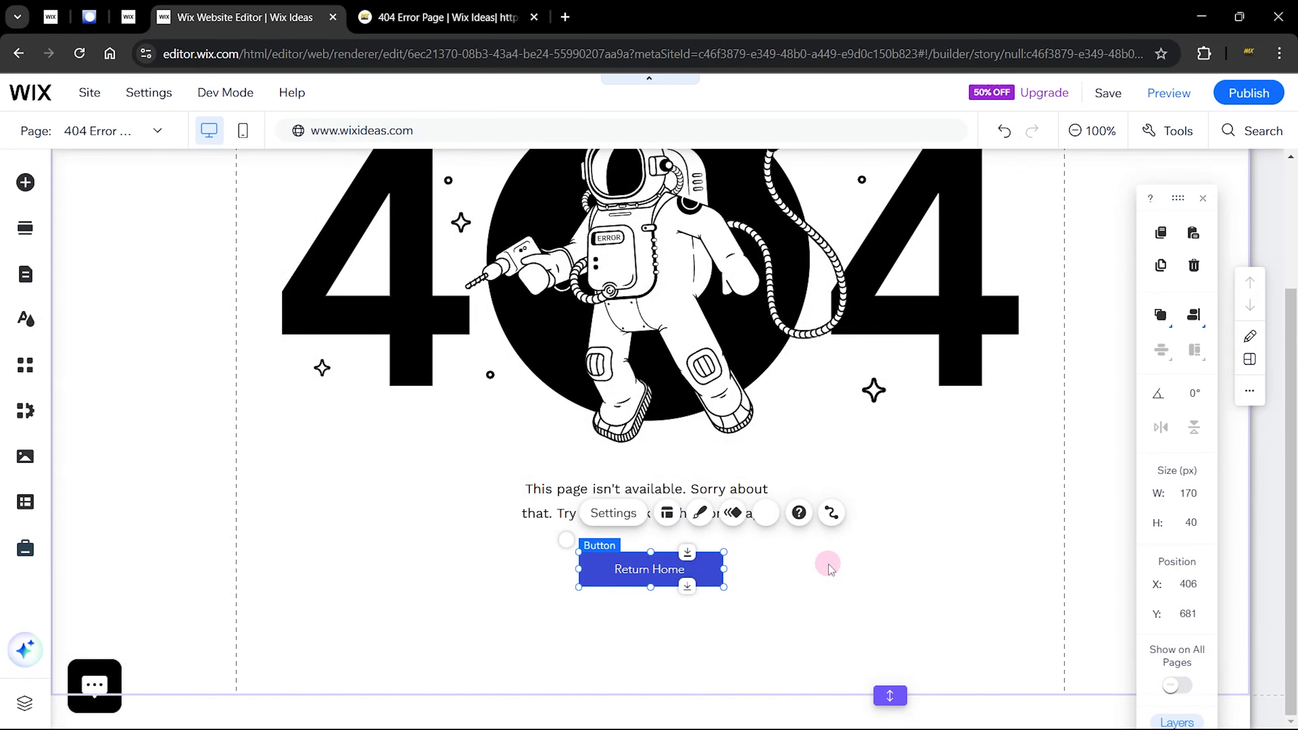
scroll(829, 565, up, 3)
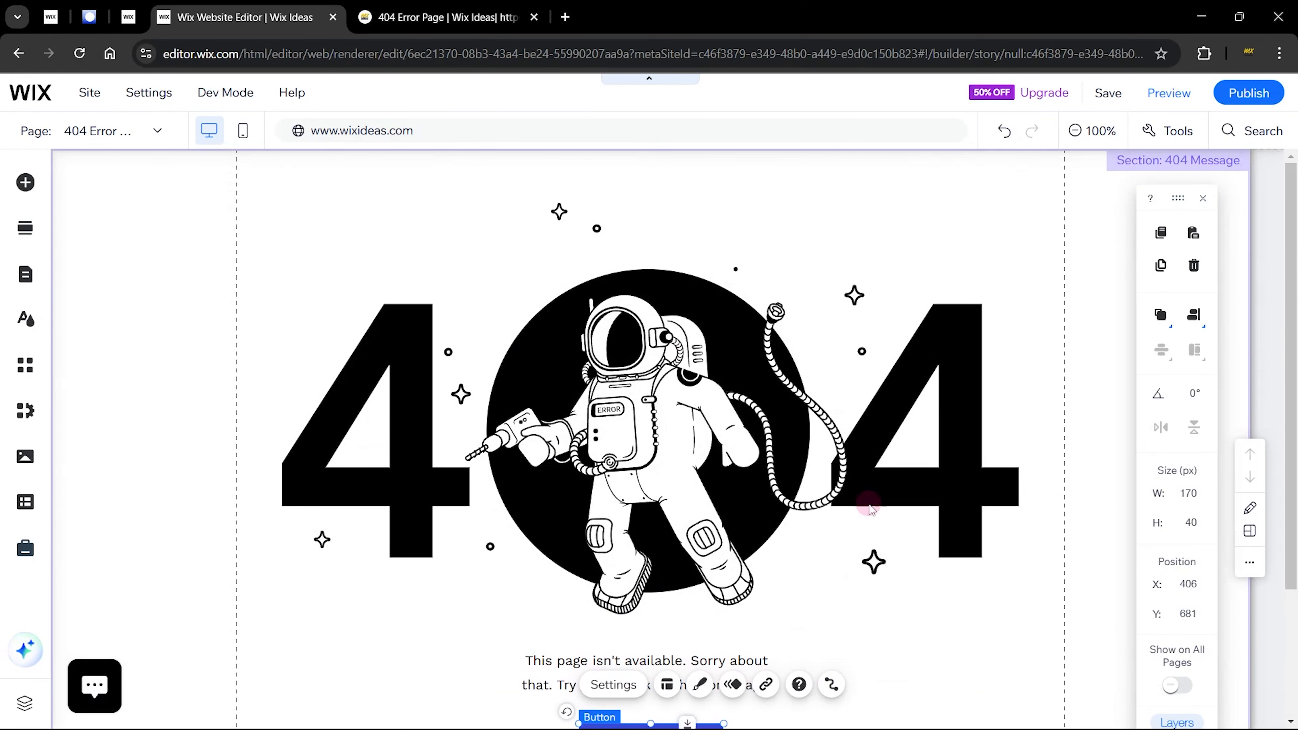
click(1247, 92)
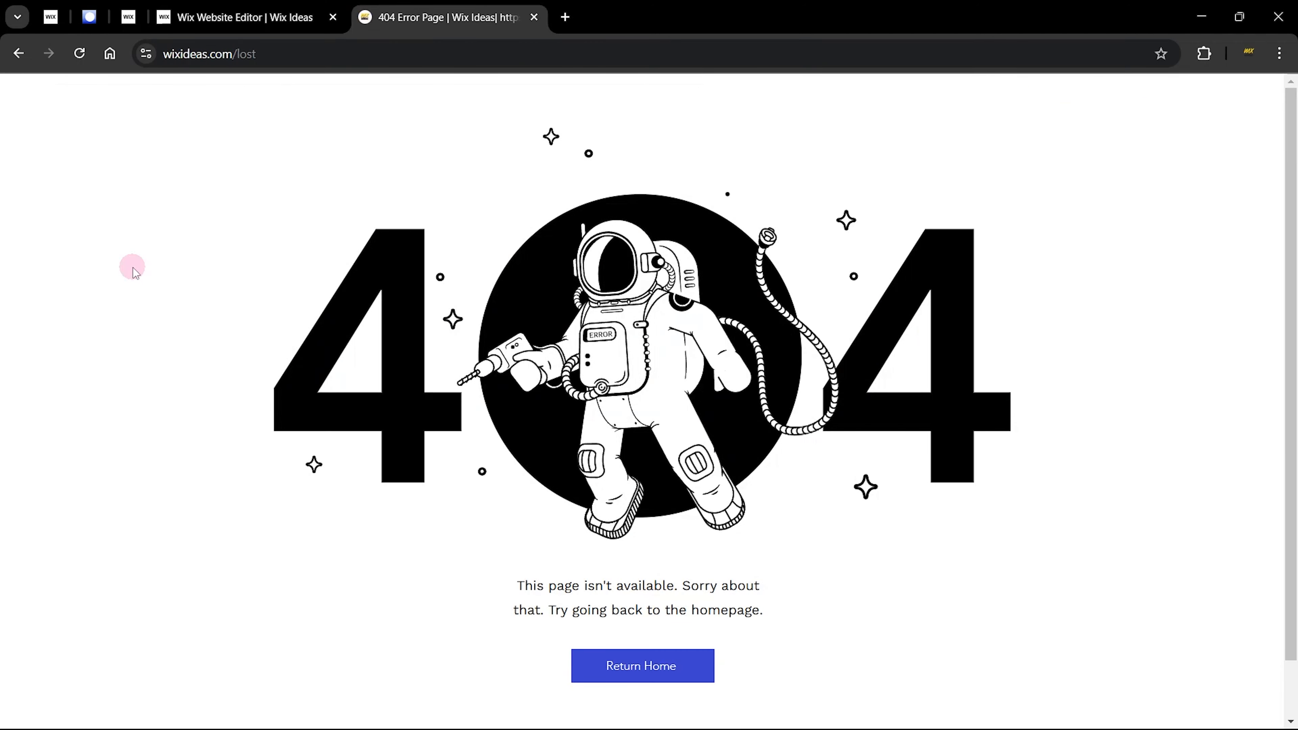
scroll(133, 268, down, 2)
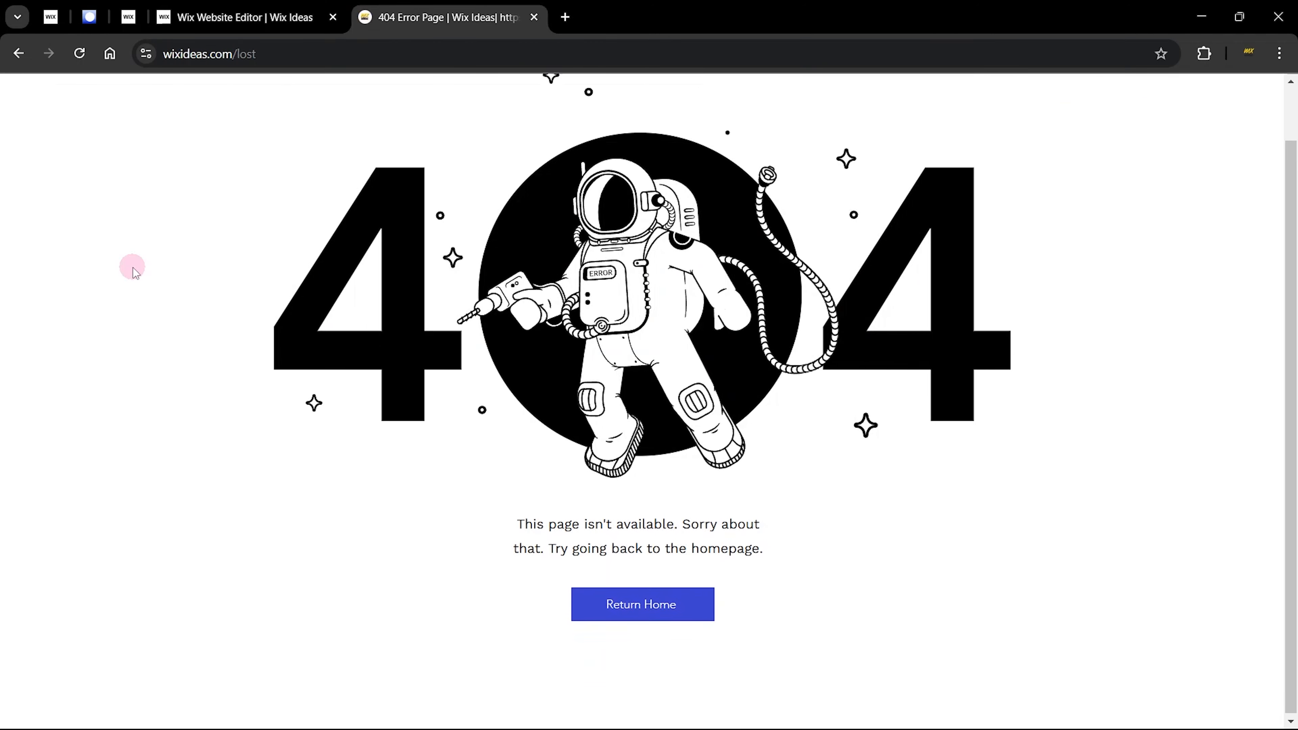
scroll(133, 268, up, 1)
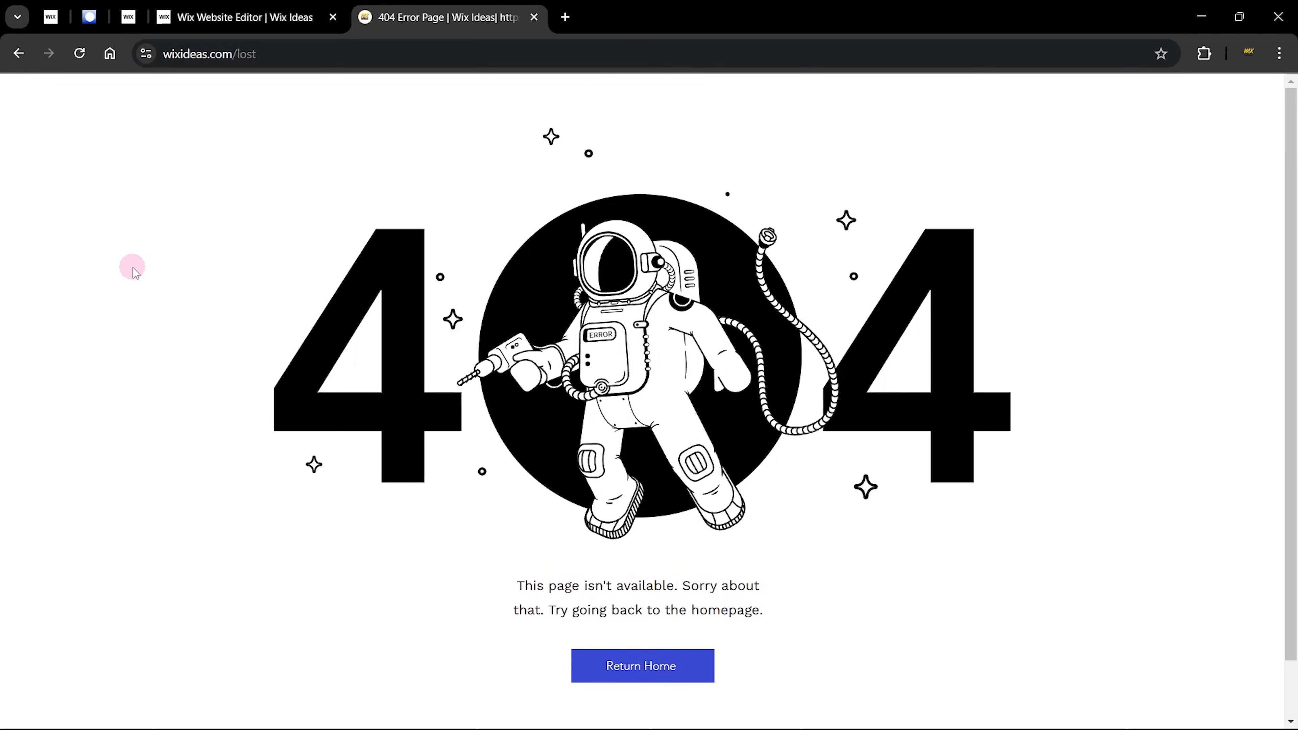
scroll(144, 269, down, 1)
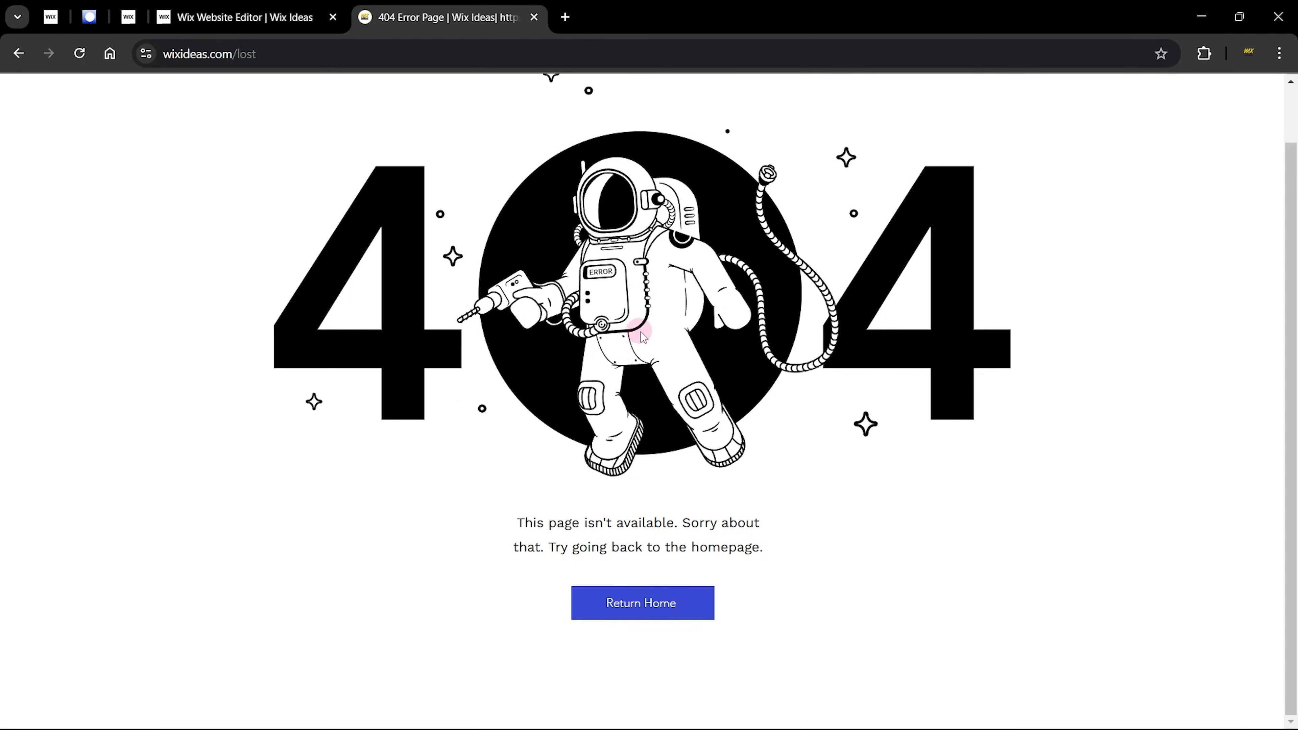
Step: Back in the Wix editor, insert the saved 404 Error Page section above the astronaut section
key(ctrl+shift+Tab)
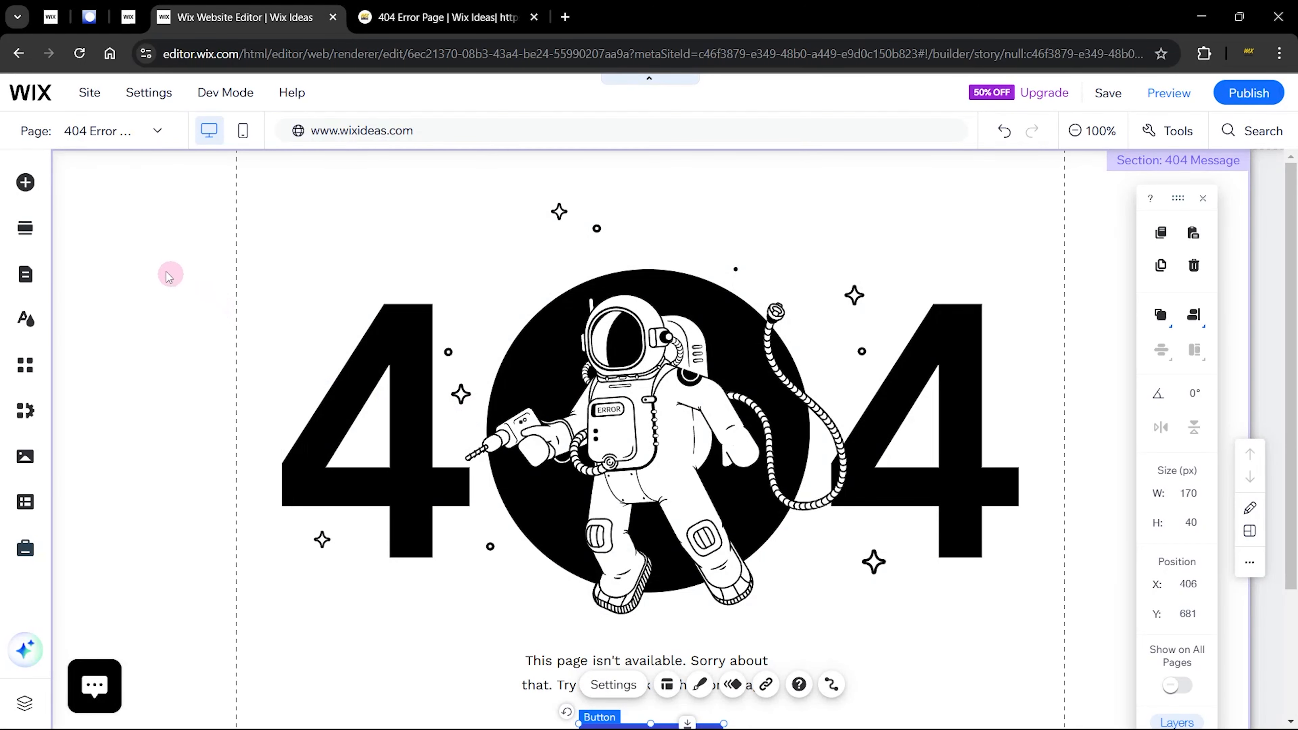
click(25, 228)
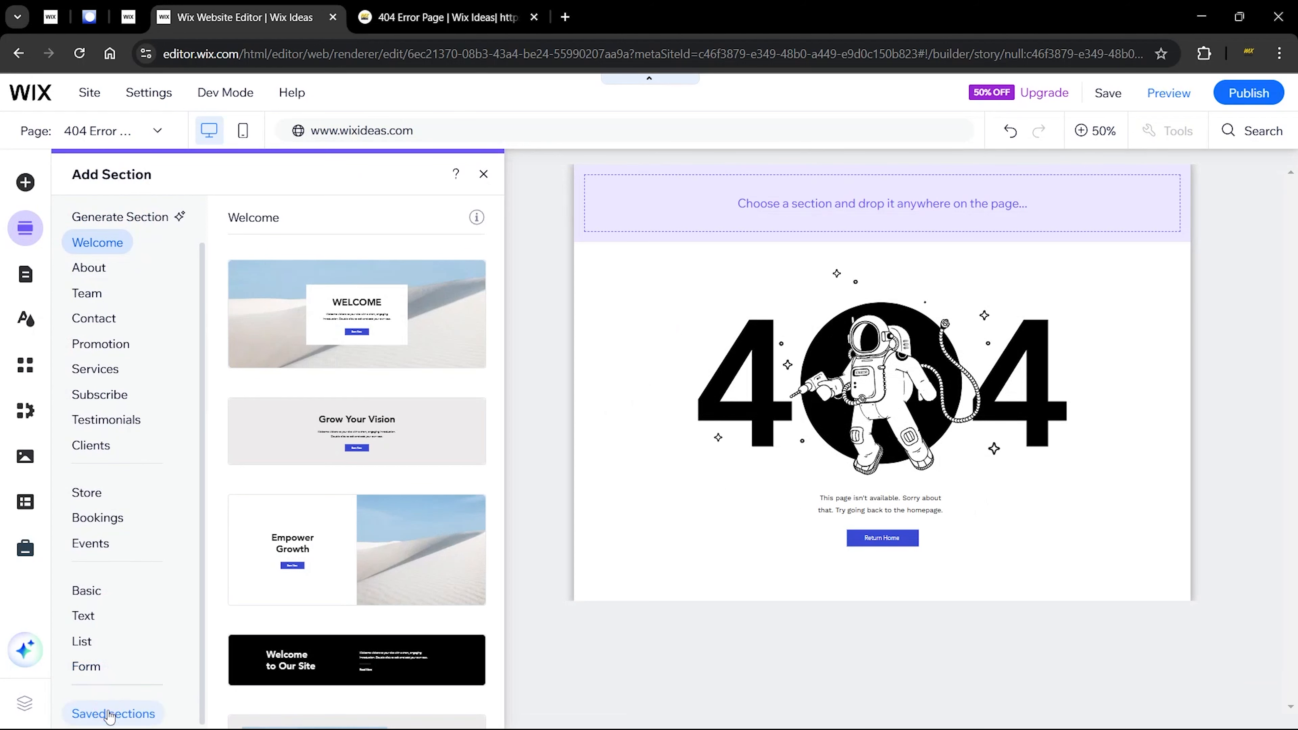
click(109, 716)
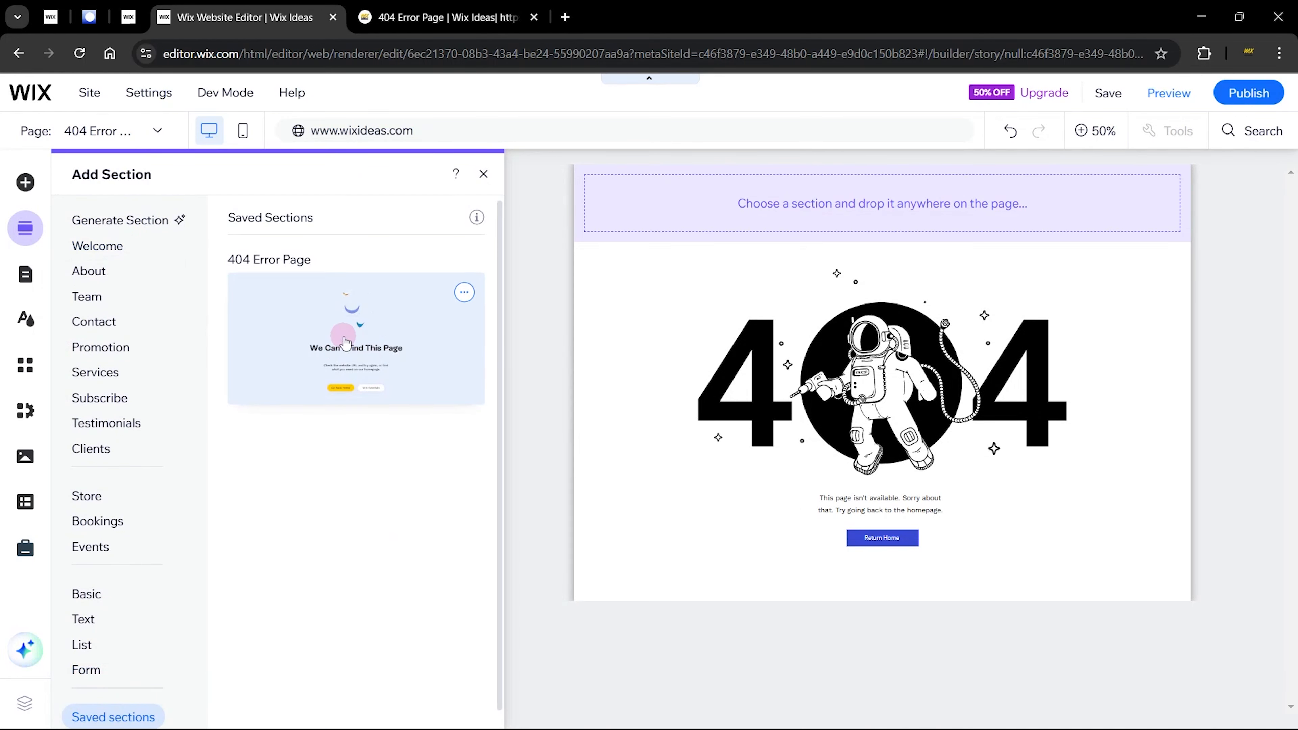
drag(345, 341, 748, 231)
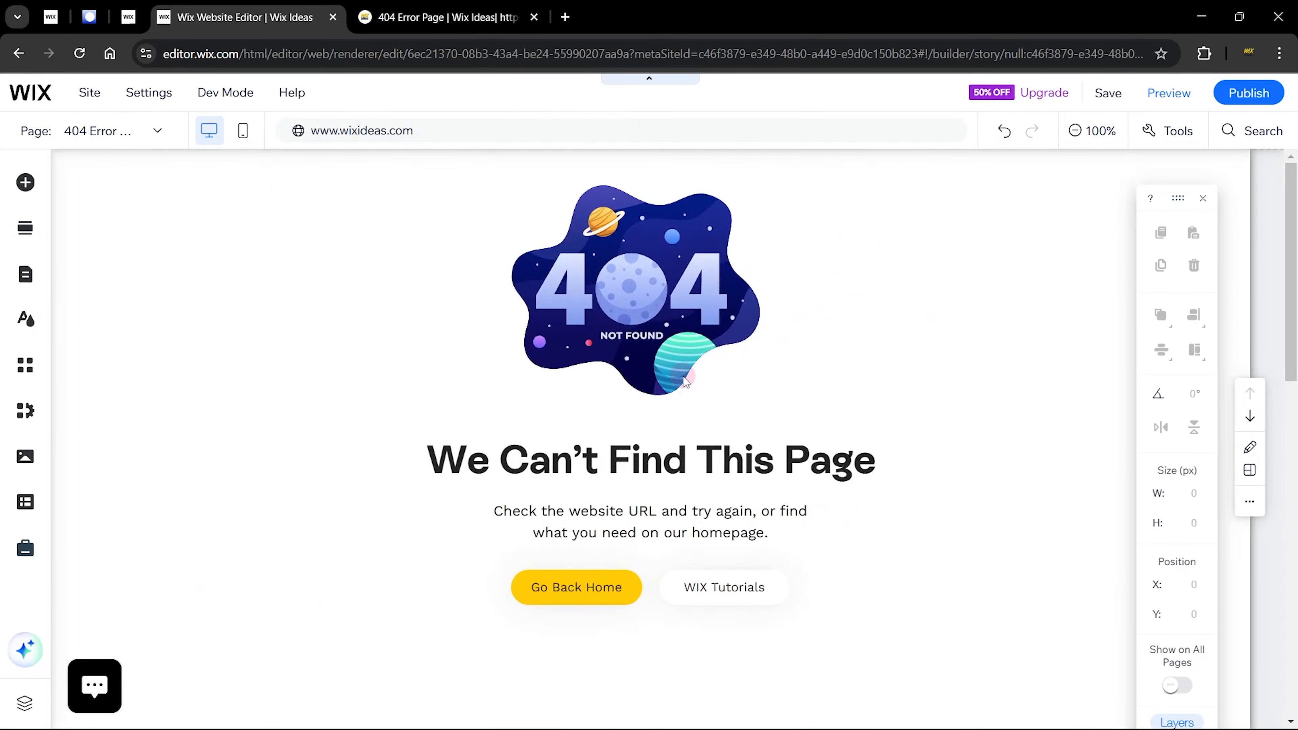
Step: Delete the astronaut 404 Message section below the inserted one and publish the site
scroll(1050, 404, down, 3)
scroll(1049, 404, down, 3)
click(1070, 338)
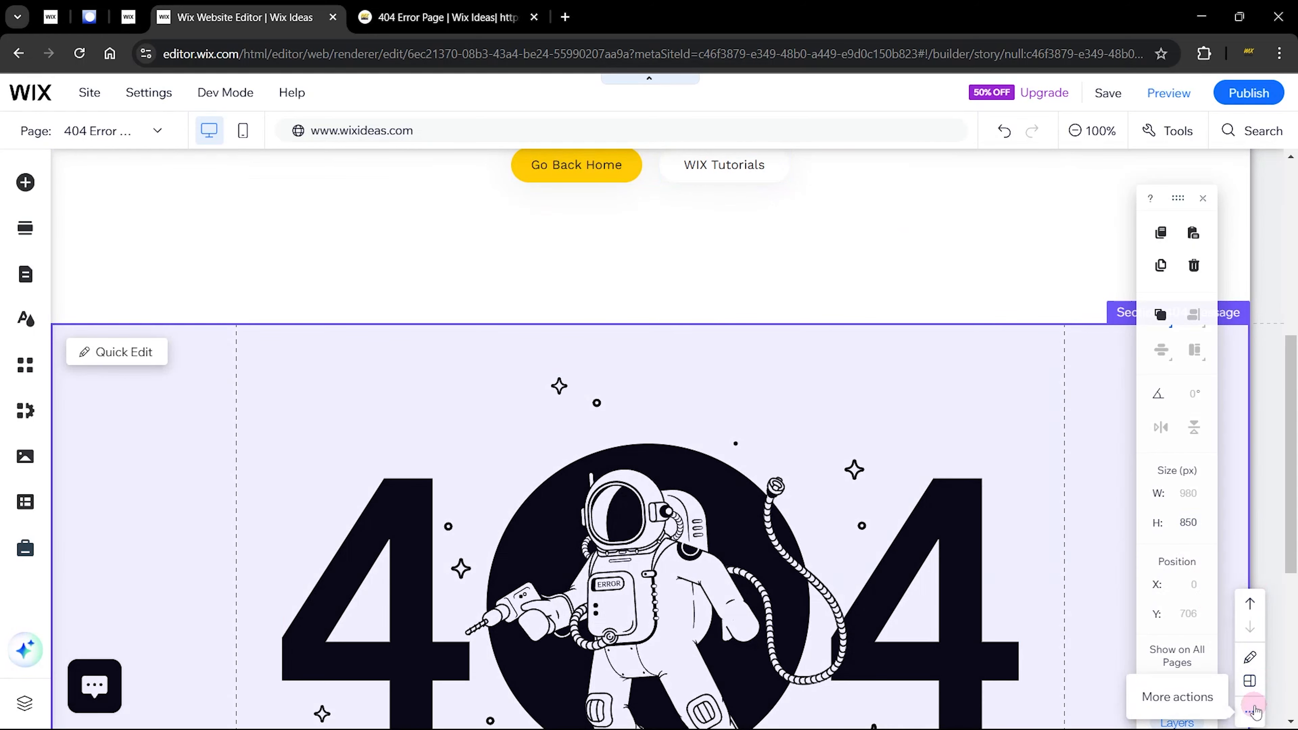
click(1250, 712)
click(1015, 604)
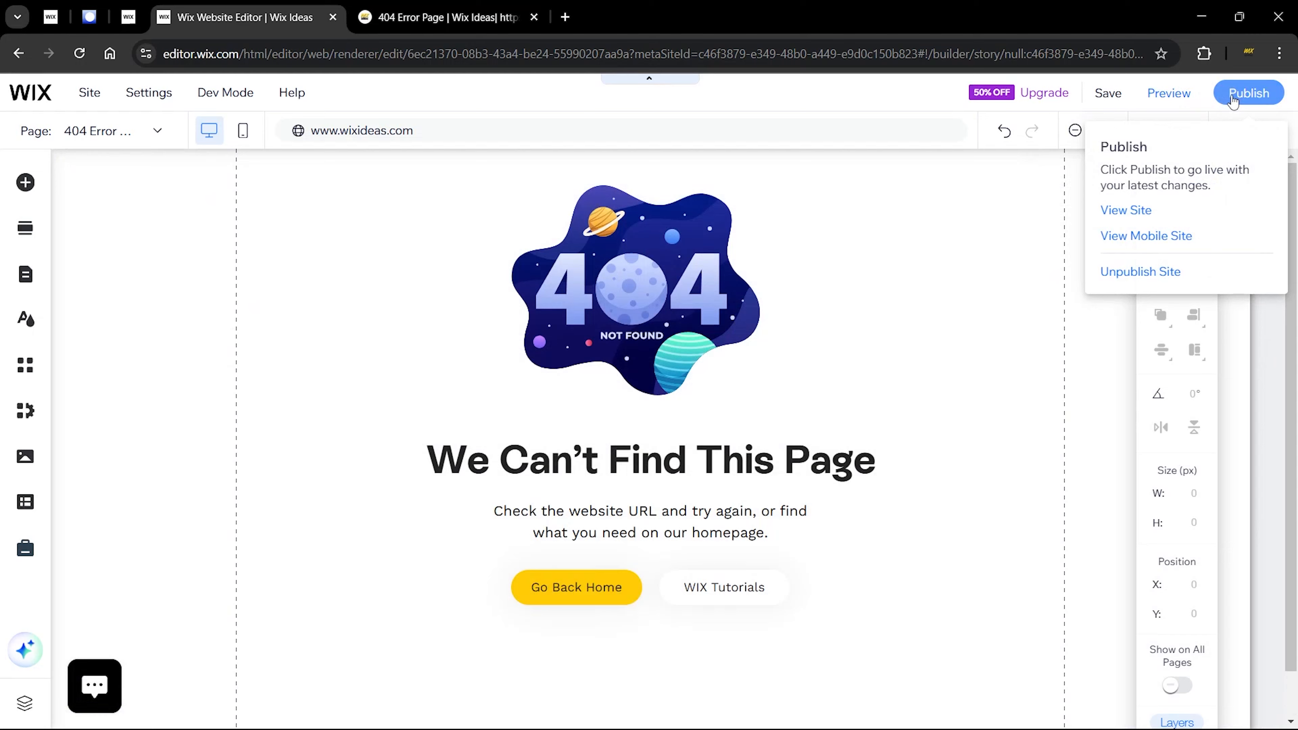
click(1248, 93)
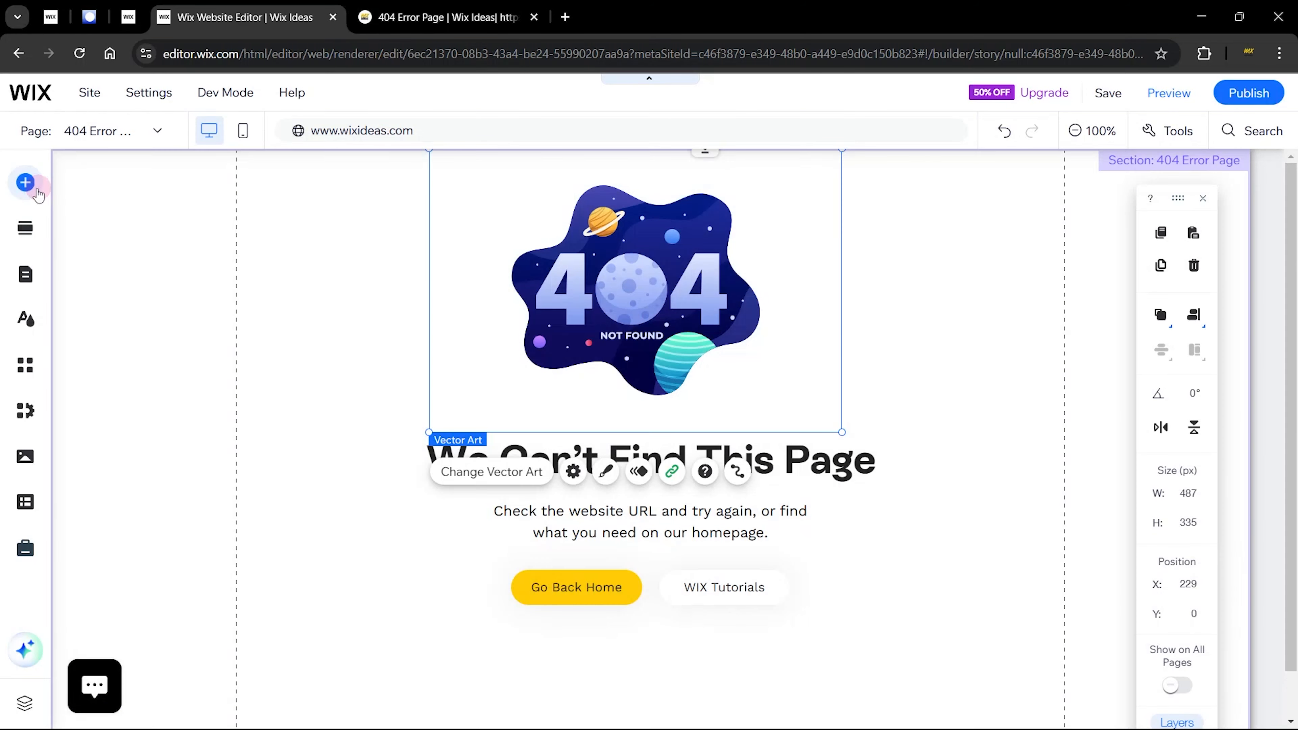
Step: Browse the text, button, strip, decorative, box and gallery elements that can be added to the page
click(27, 186)
click(68, 209)
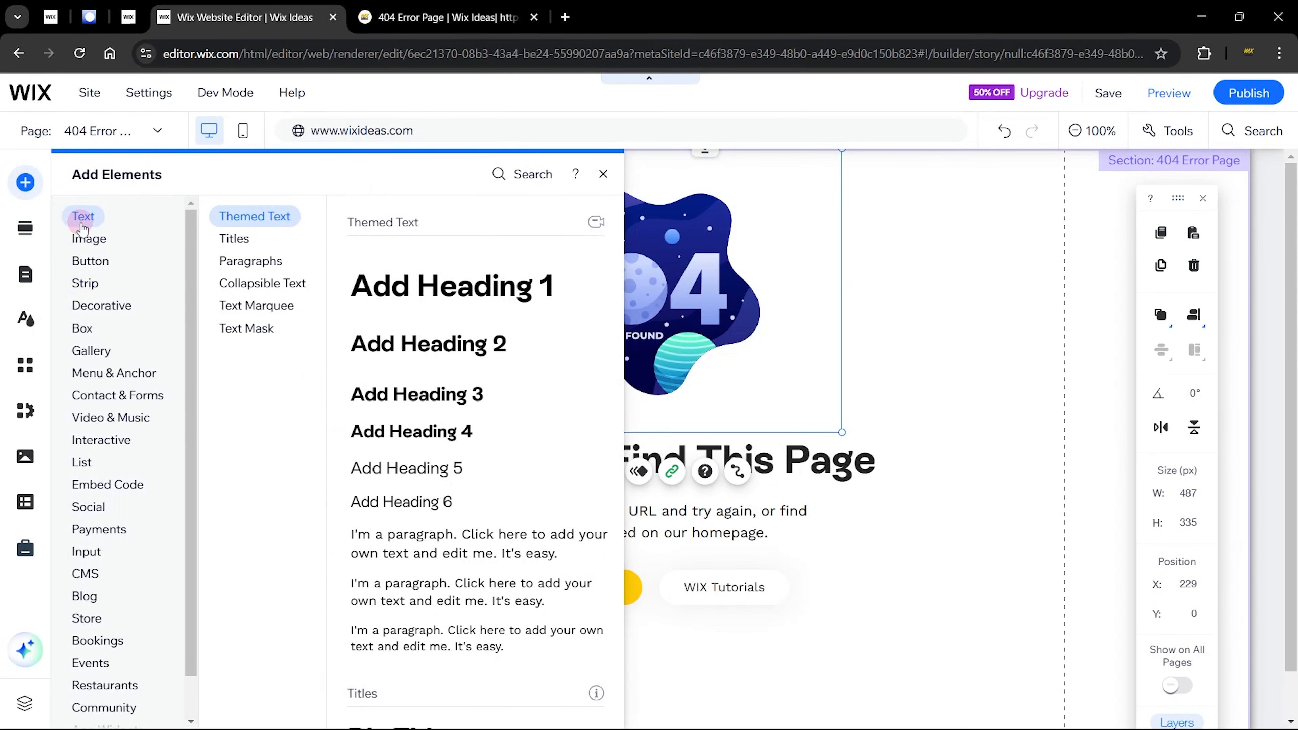
click(84, 264)
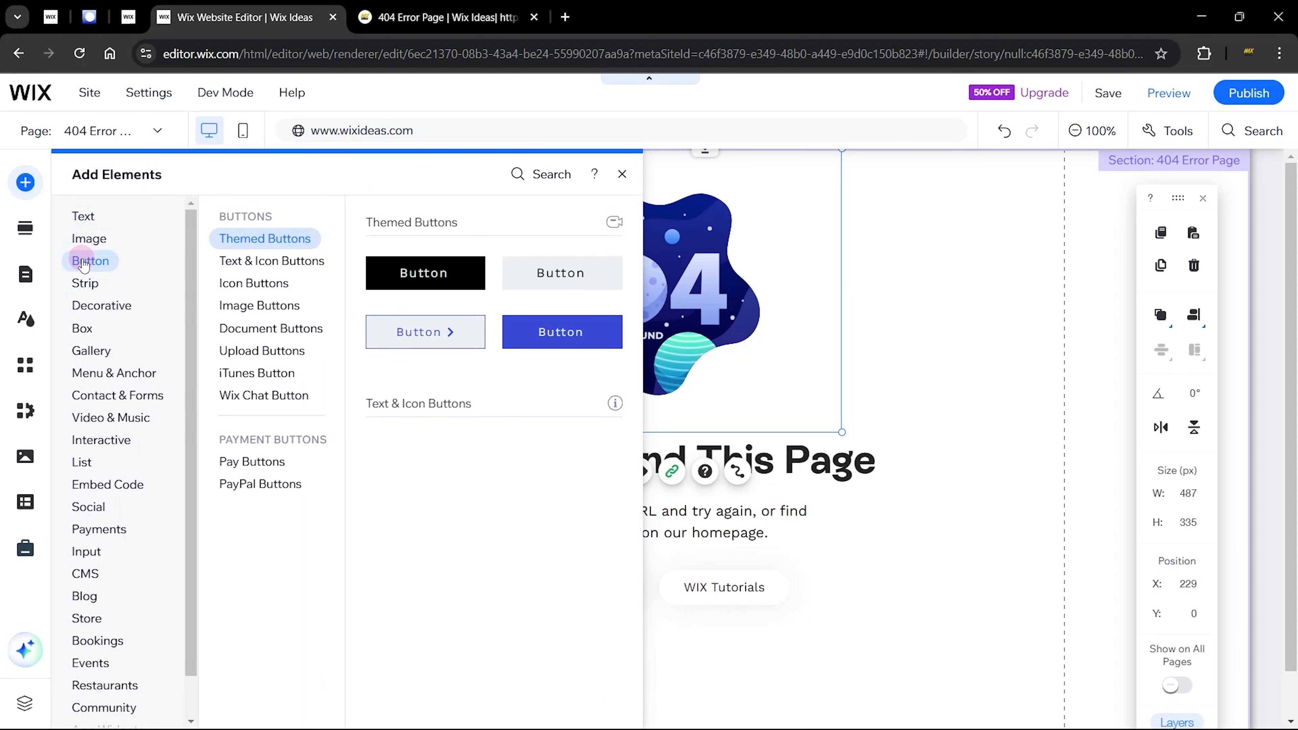
click(85, 284)
click(92, 307)
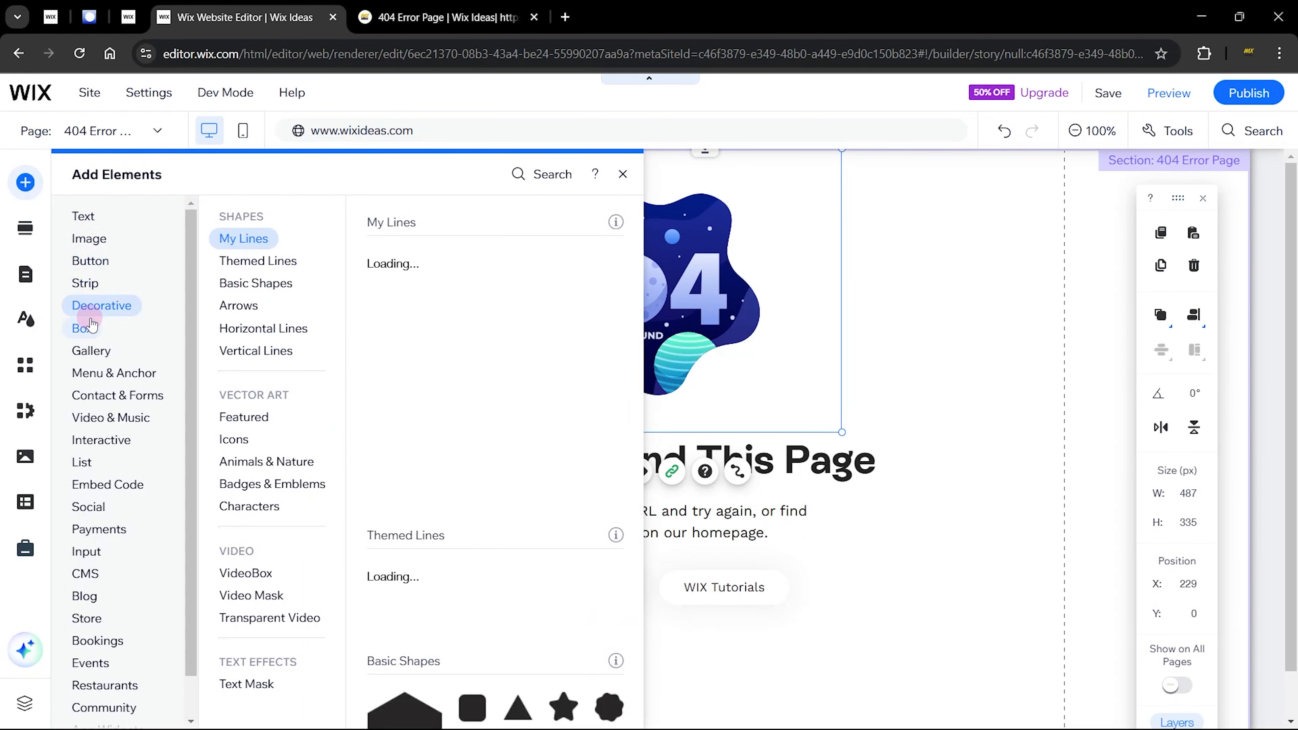
click(86, 329)
click(95, 352)
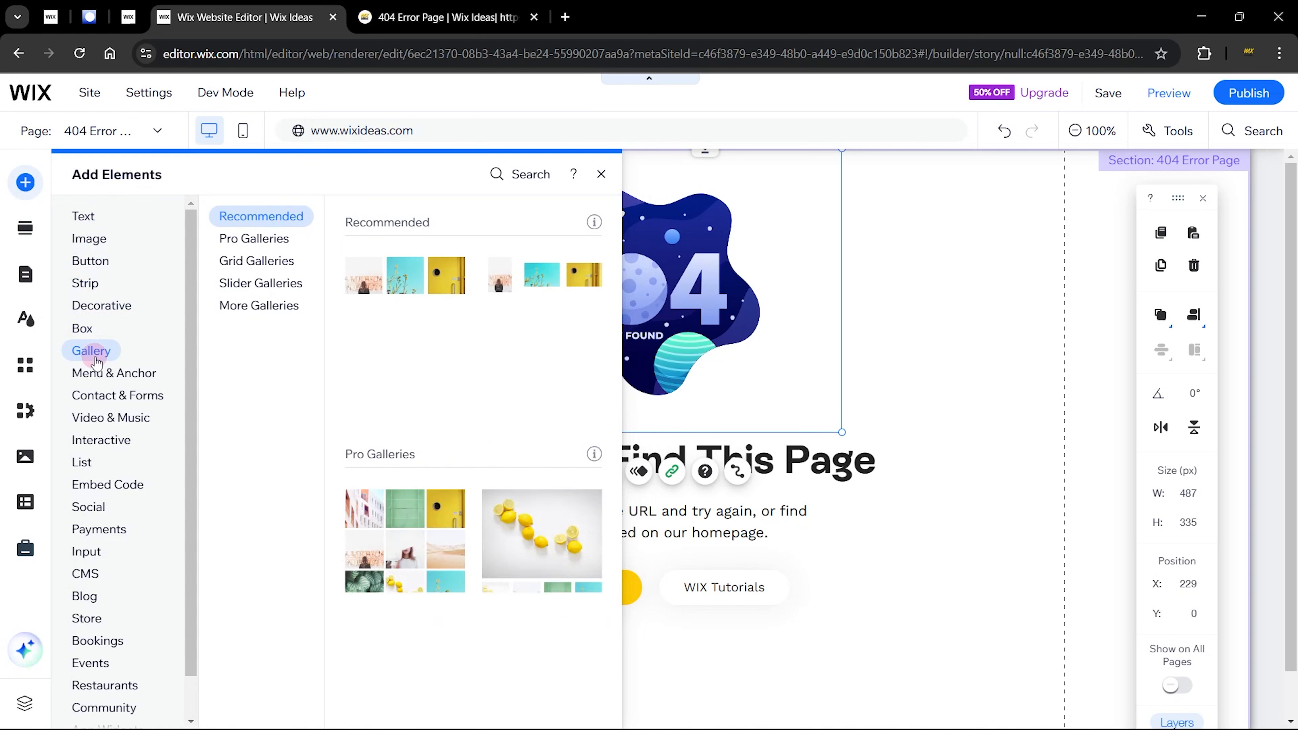
Step: Look through the menu and anchor elements and check the link settings of the 404 vector art
click(95, 371)
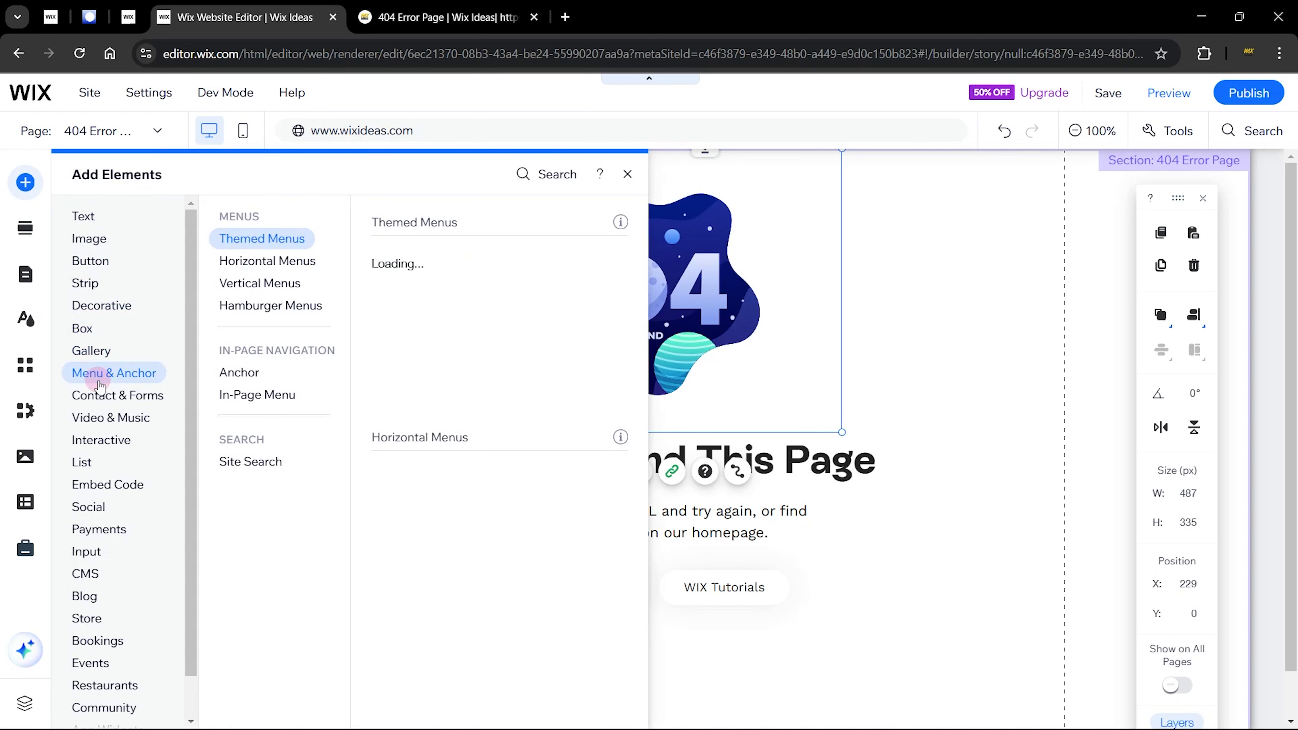
click(625, 176)
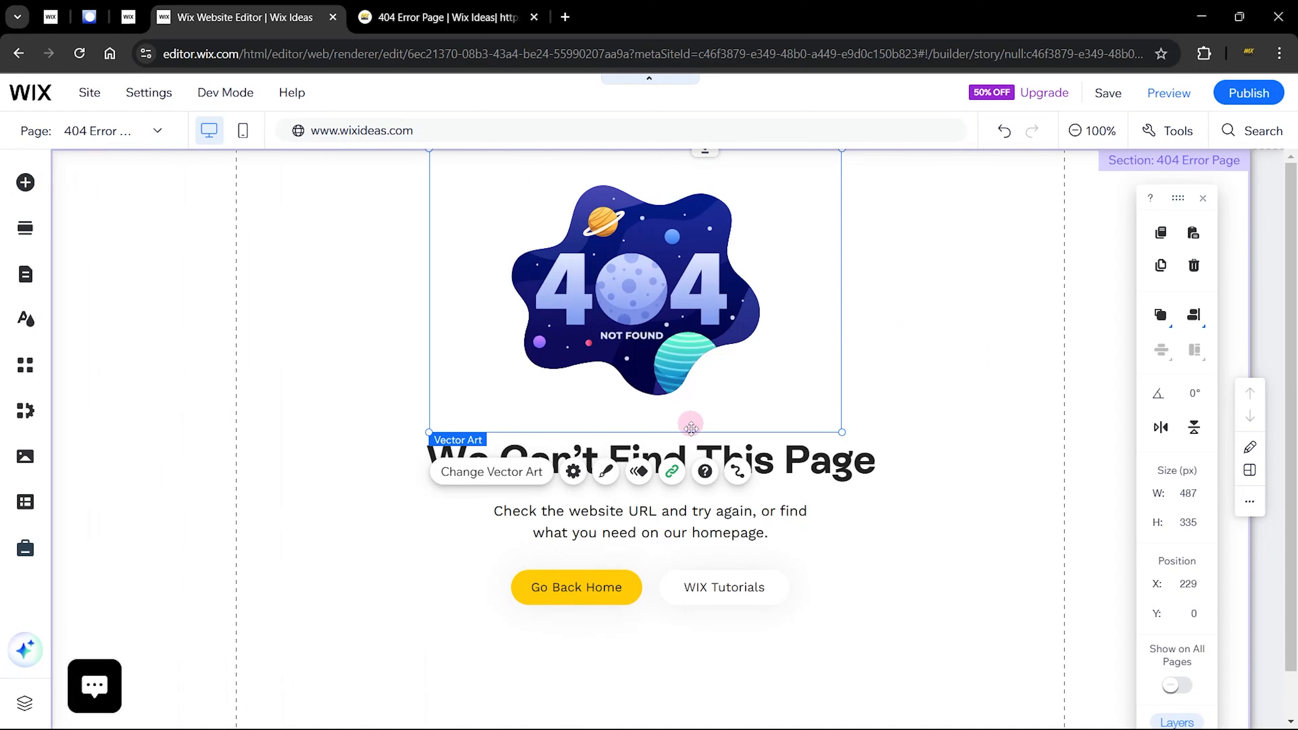
click(673, 473)
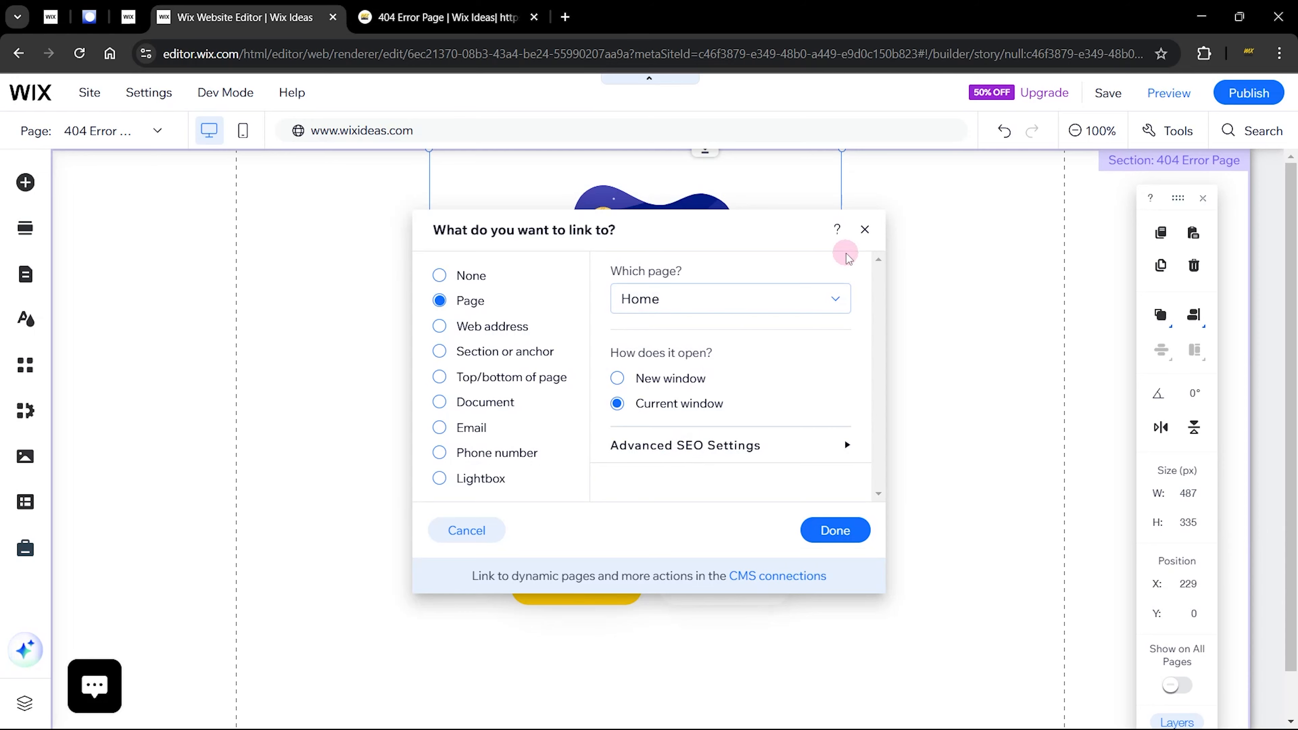
click(864, 229)
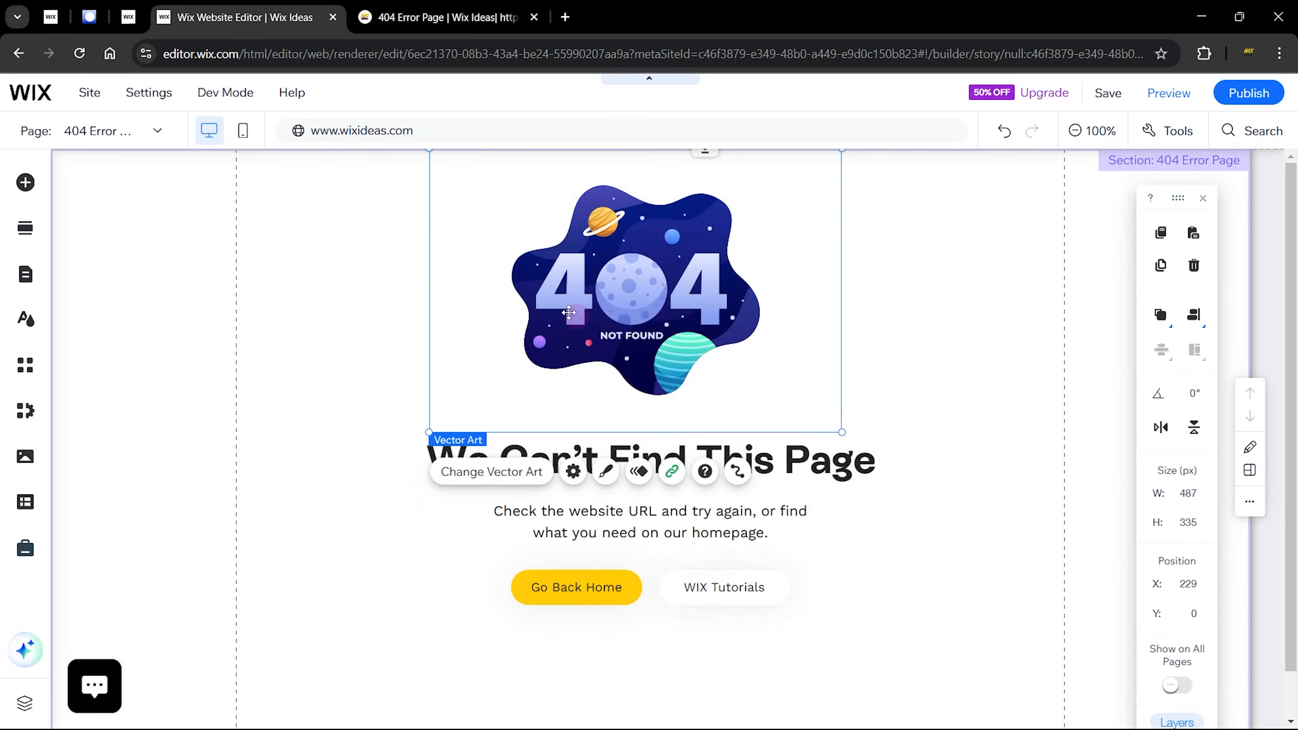
Step: Review the Go Back Home and WIX Tutorials buttons below the error message and publish the site
click(900, 303)
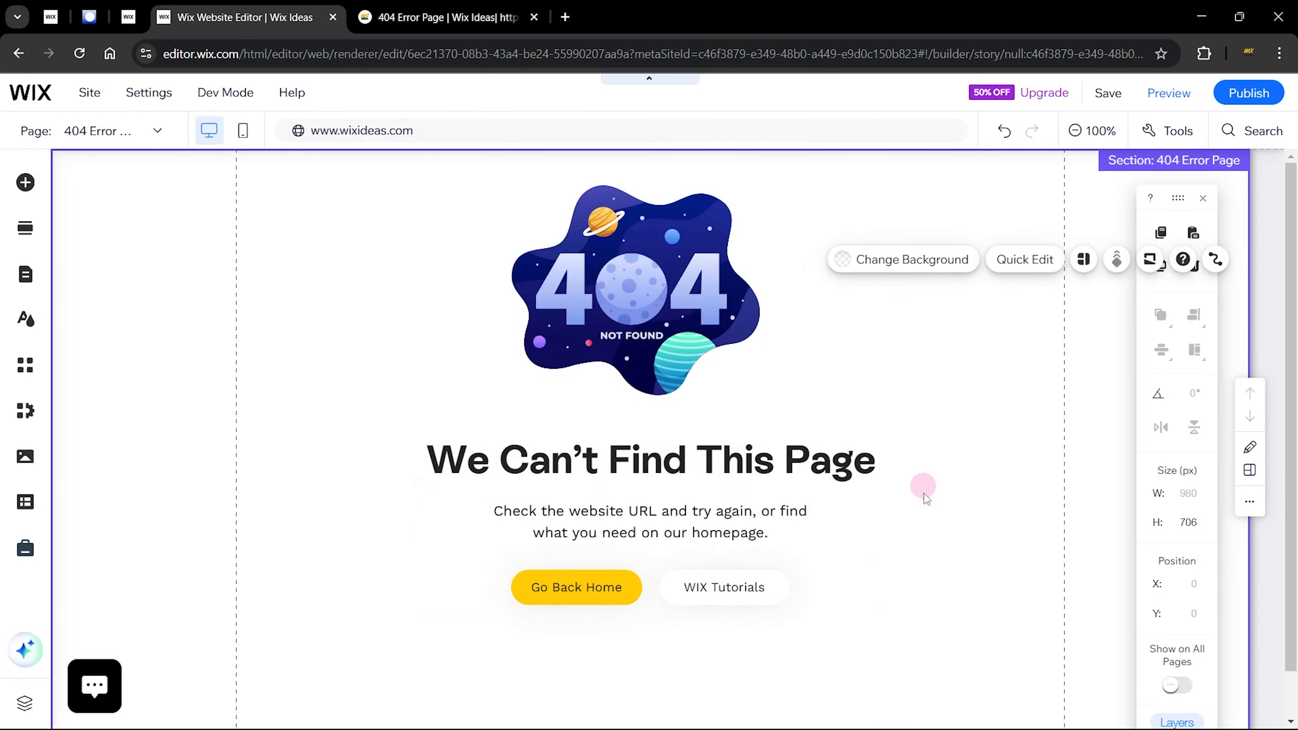
click(617, 586)
click(580, 588)
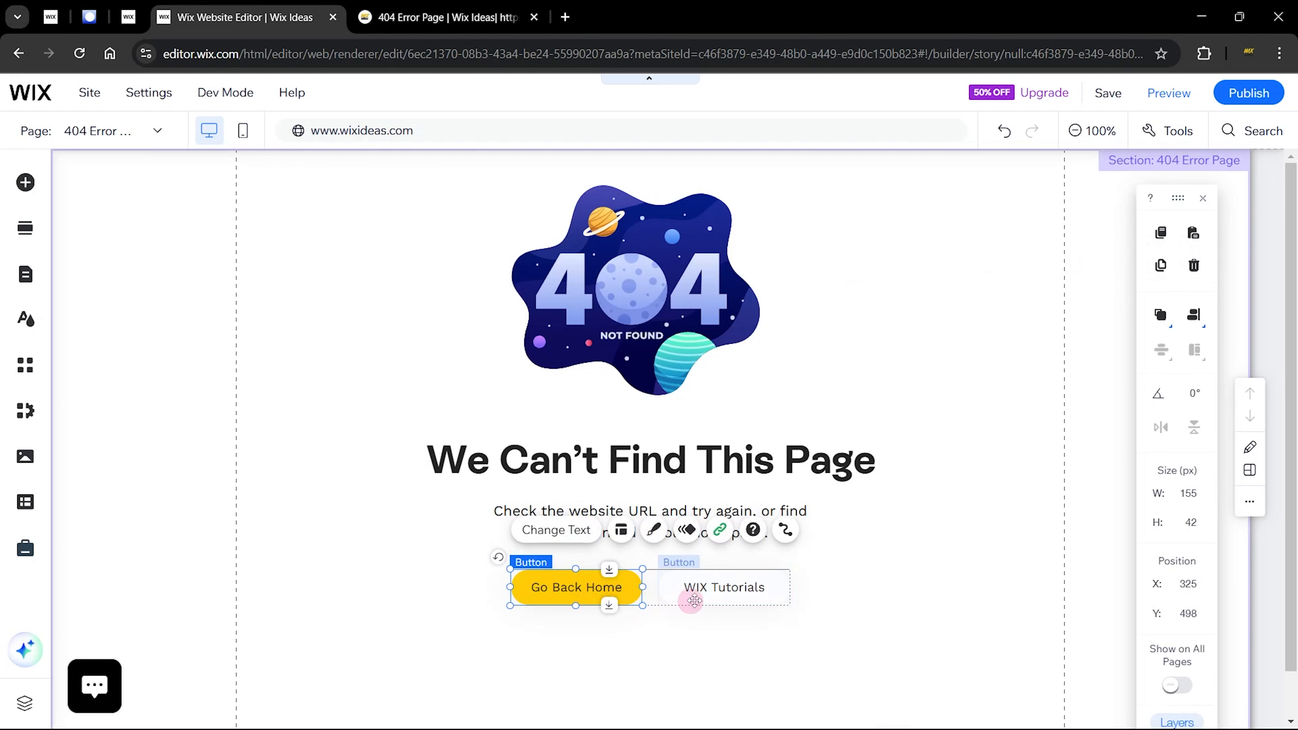
click(714, 590)
click(624, 584)
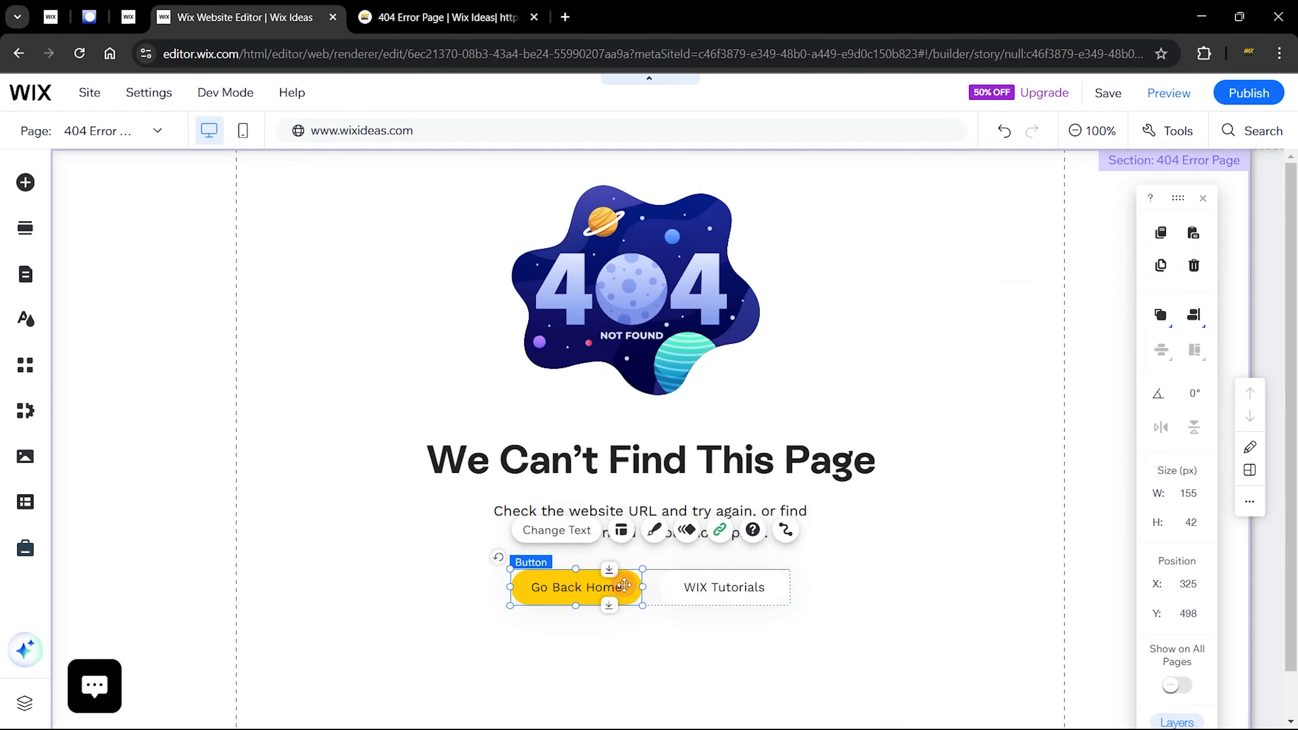
click(716, 588)
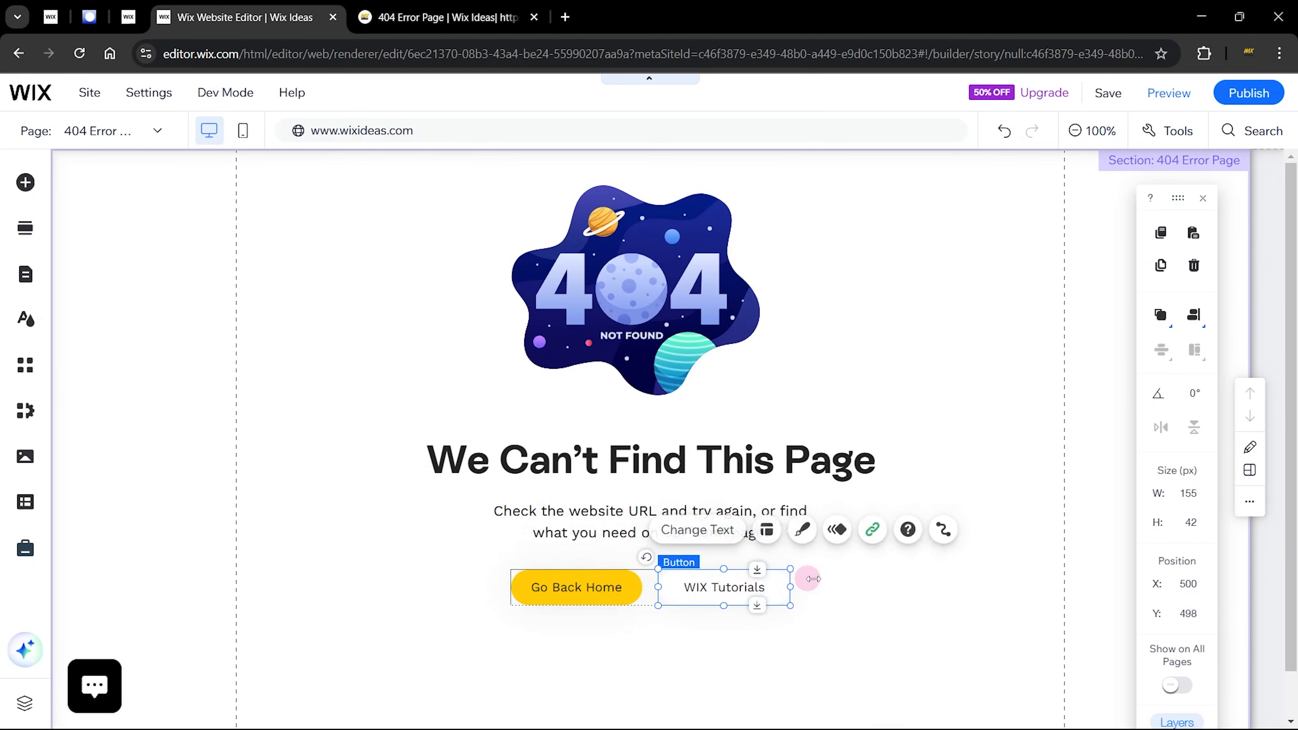
click(900, 582)
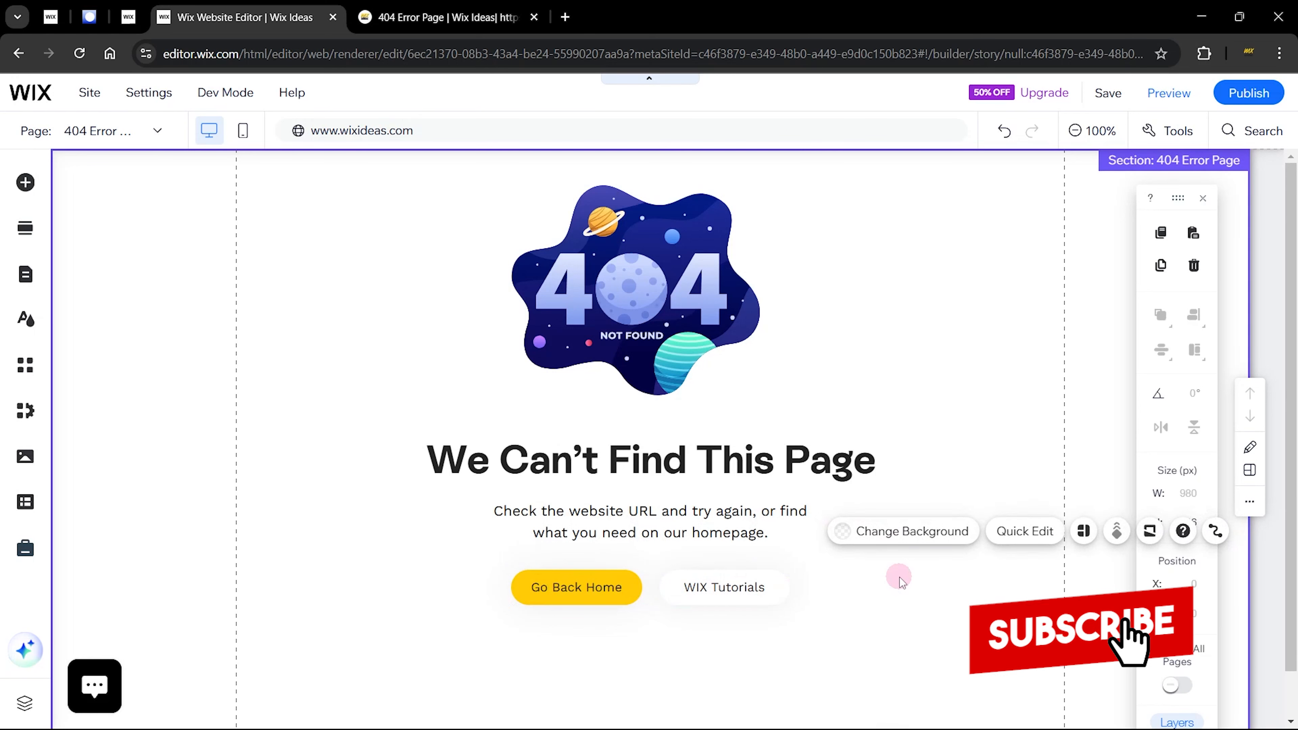
click(1252, 96)
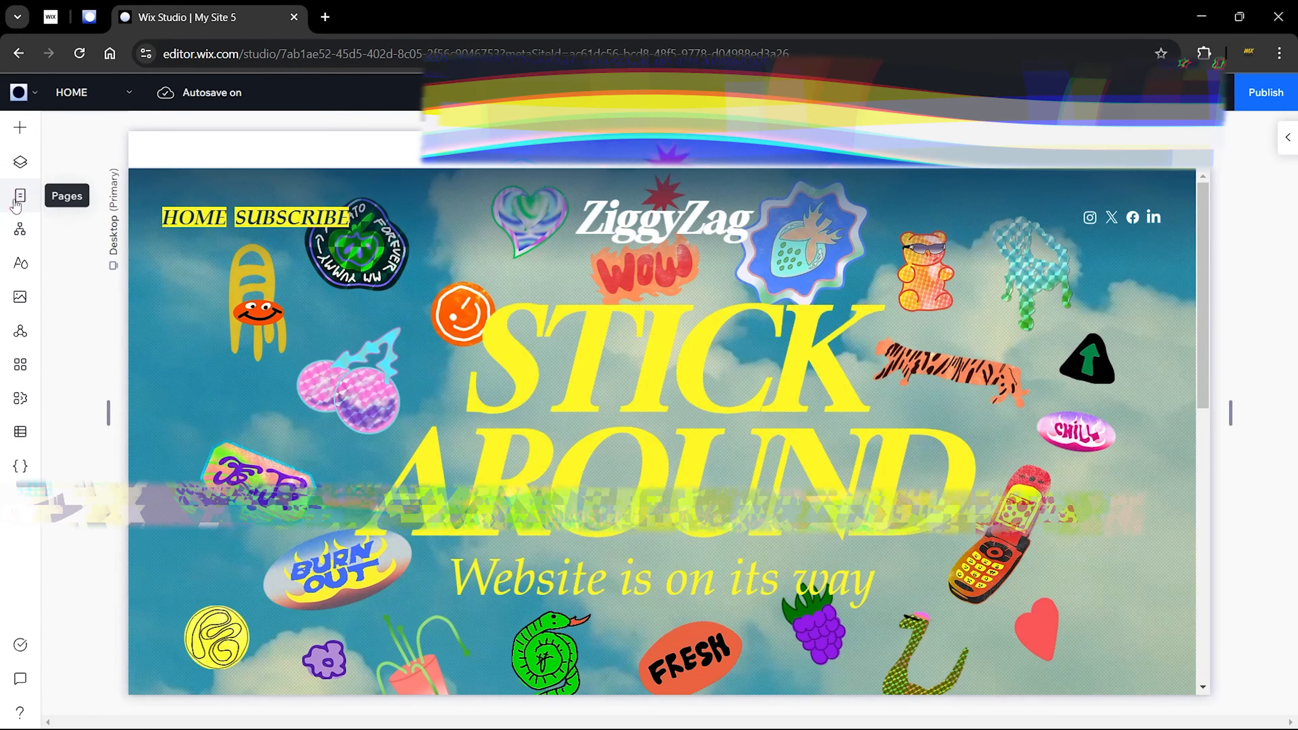
Step: In the Wix Studio editor, add a standard blank page named 404 Error Page to the site
click(16, 202)
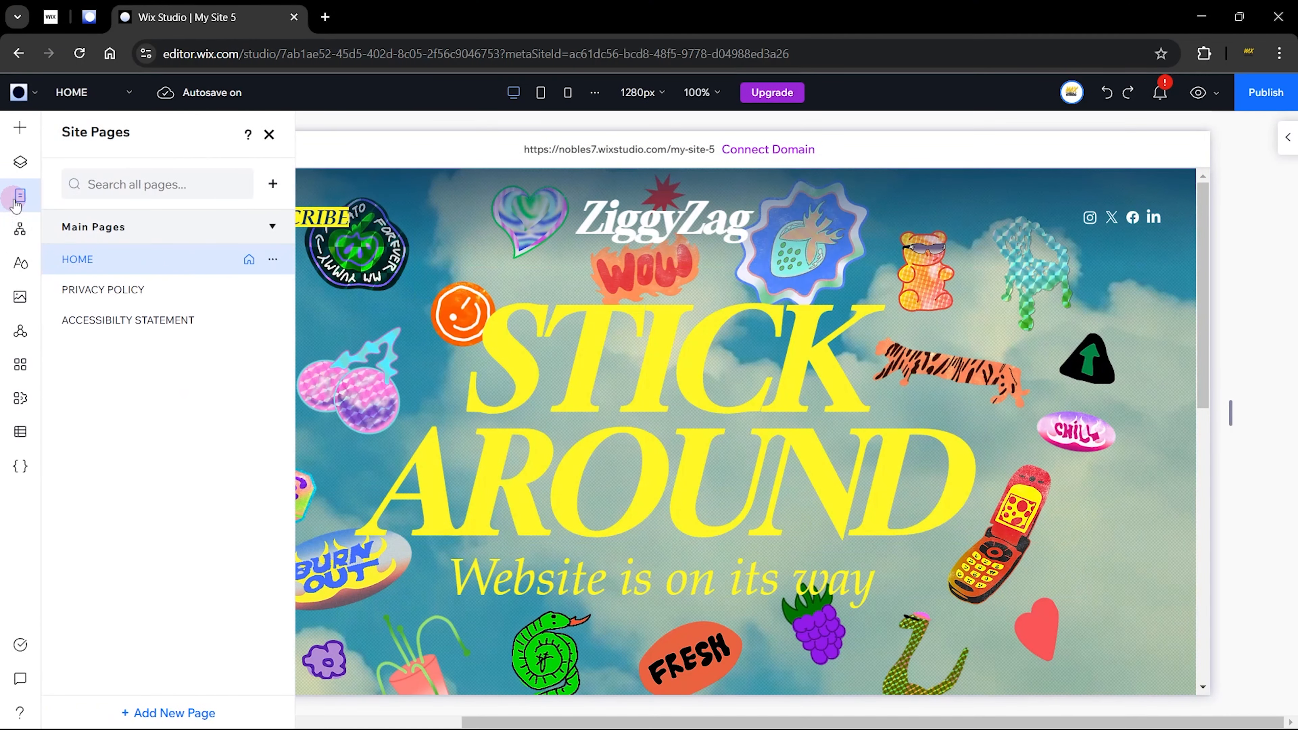
click(271, 185)
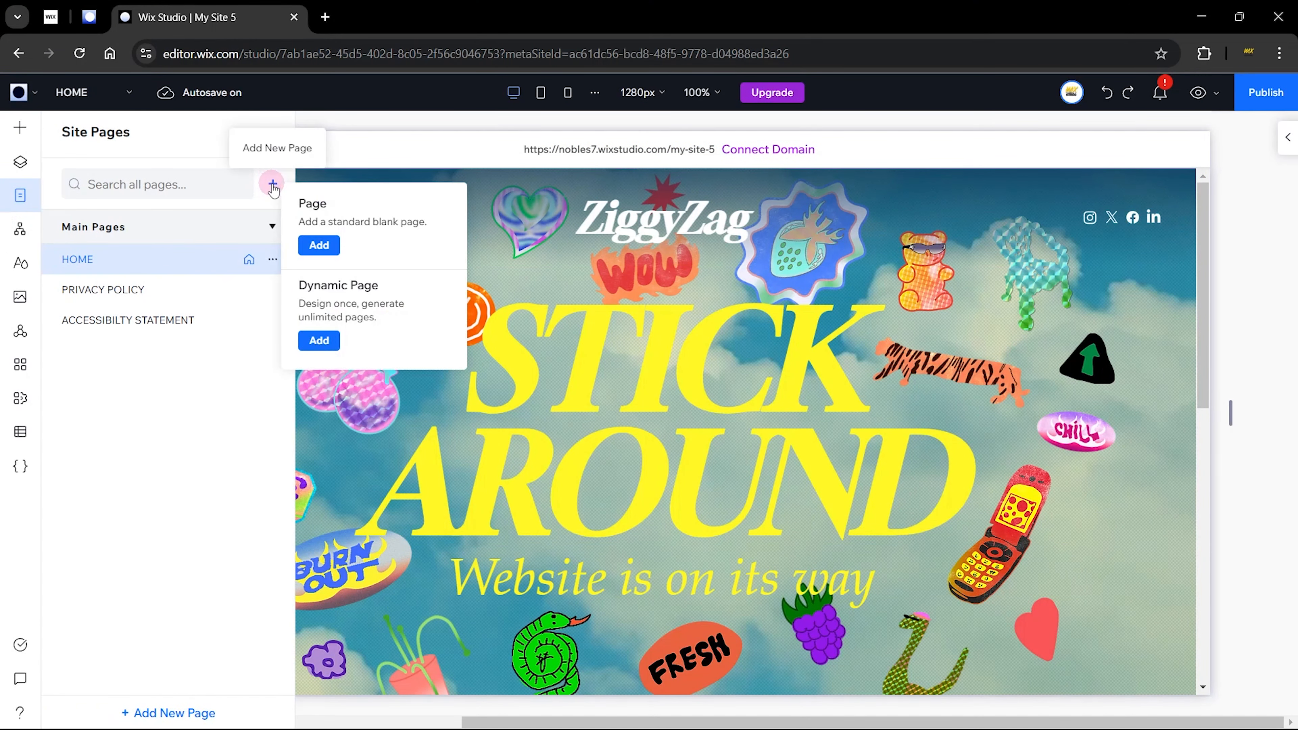
click(316, 241)
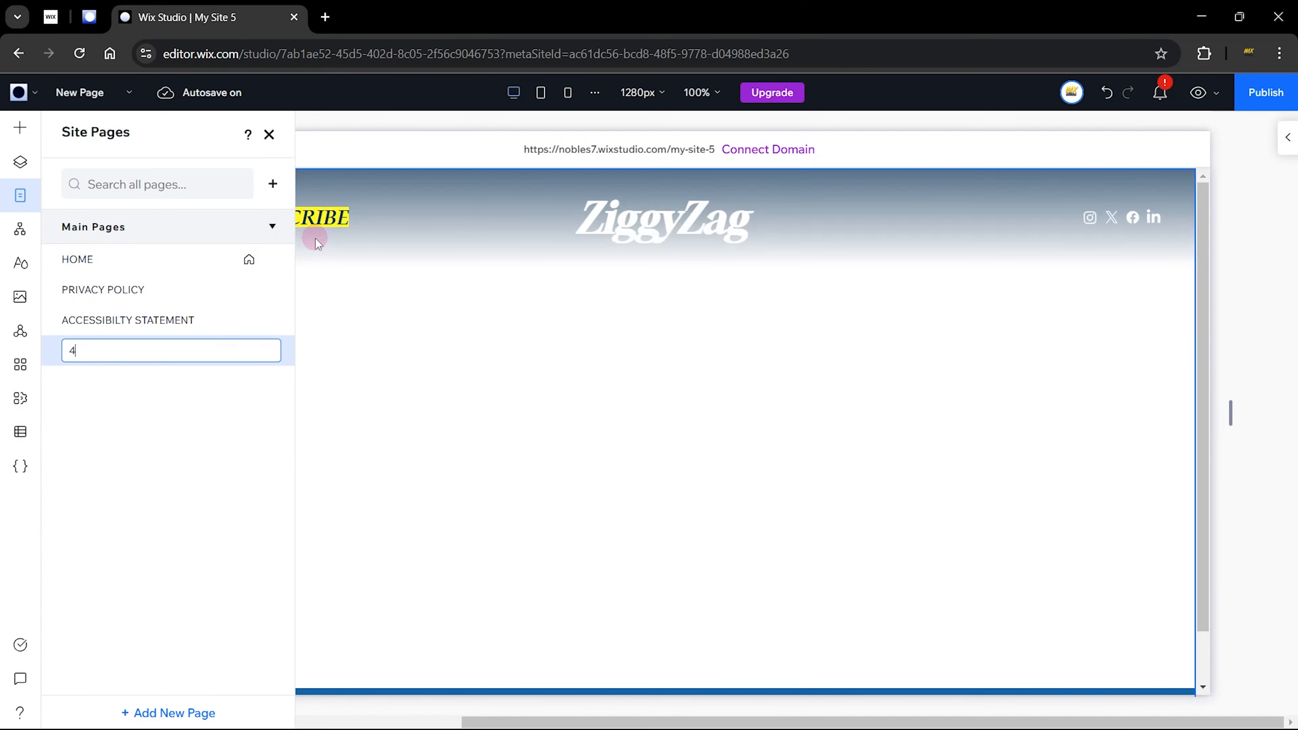
text(404 Error Page)
key(Return)
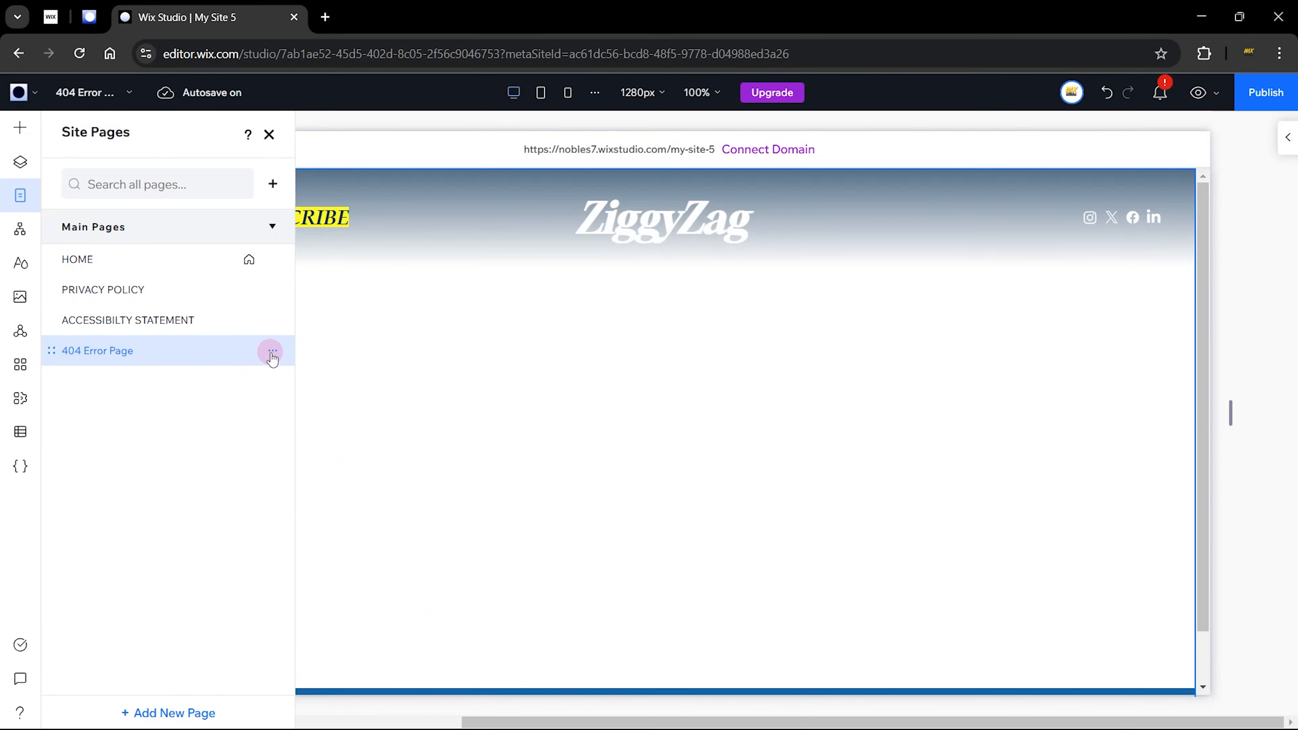
Step: Set the URL slug of the 404 Error Page to error404 in its SEO basics settings
click(272, 352)
click(340, 158)
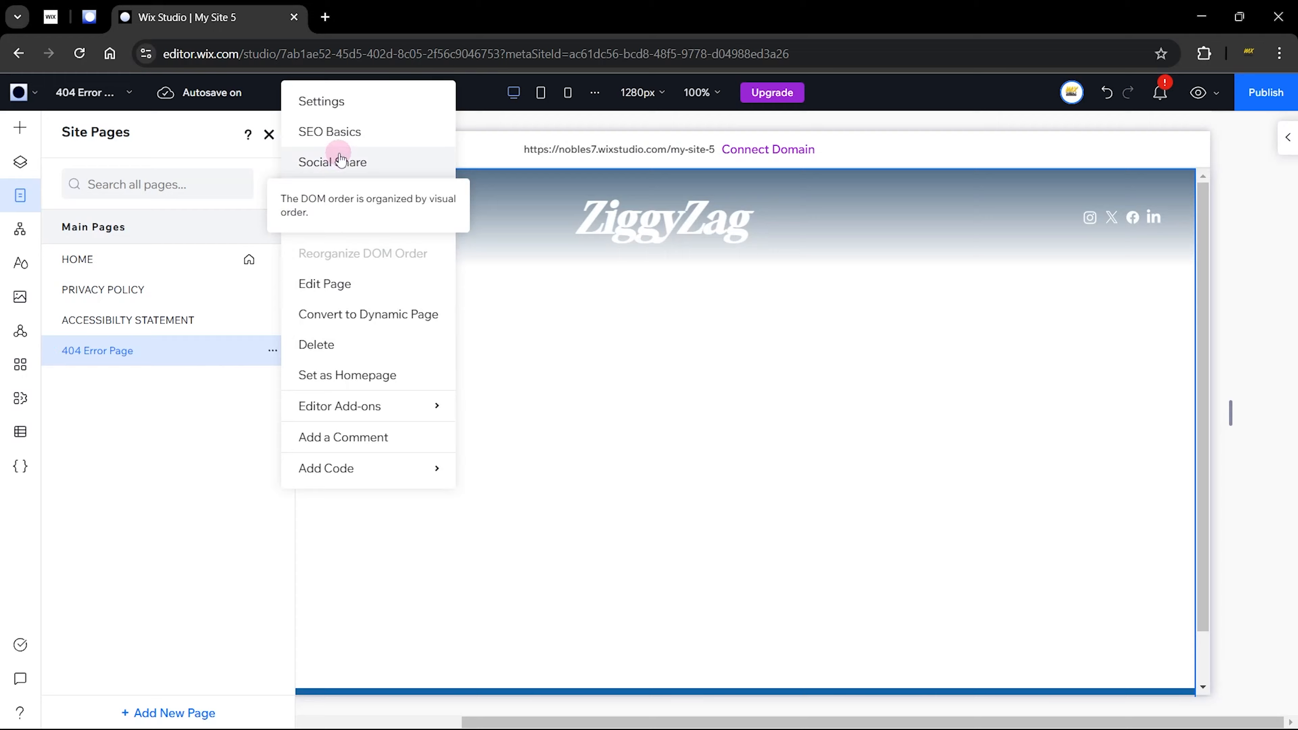
click(347, 130)
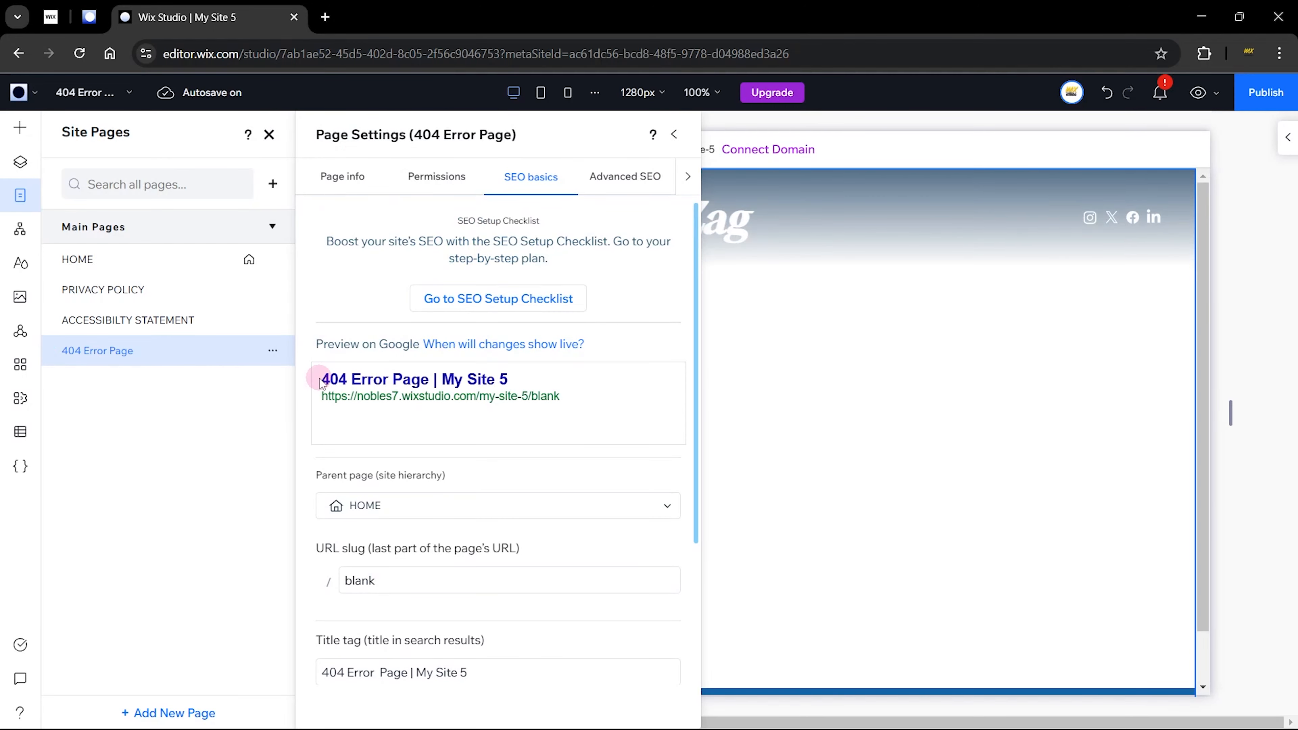
scroll(319, 381, down, 2)
scroll(319, 381, down, 2)
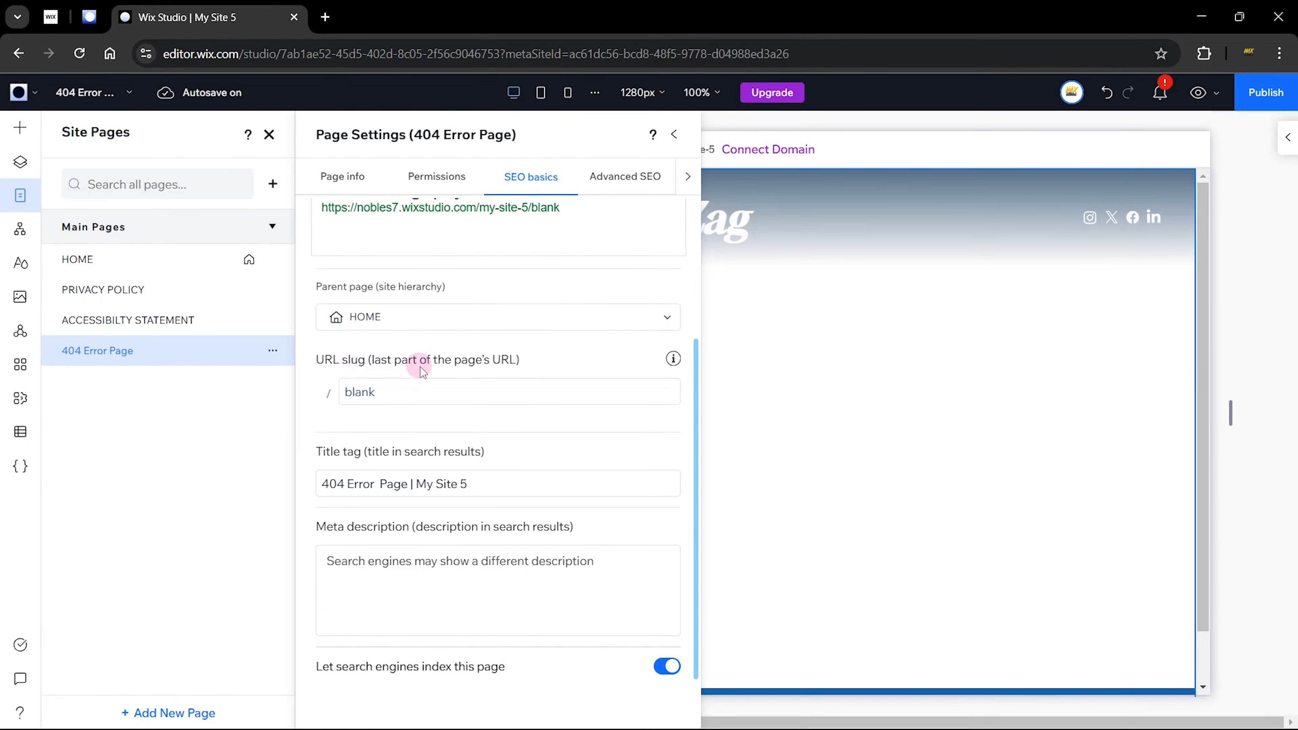
click(420, 394)
double_click(421, 394)
text(error404)
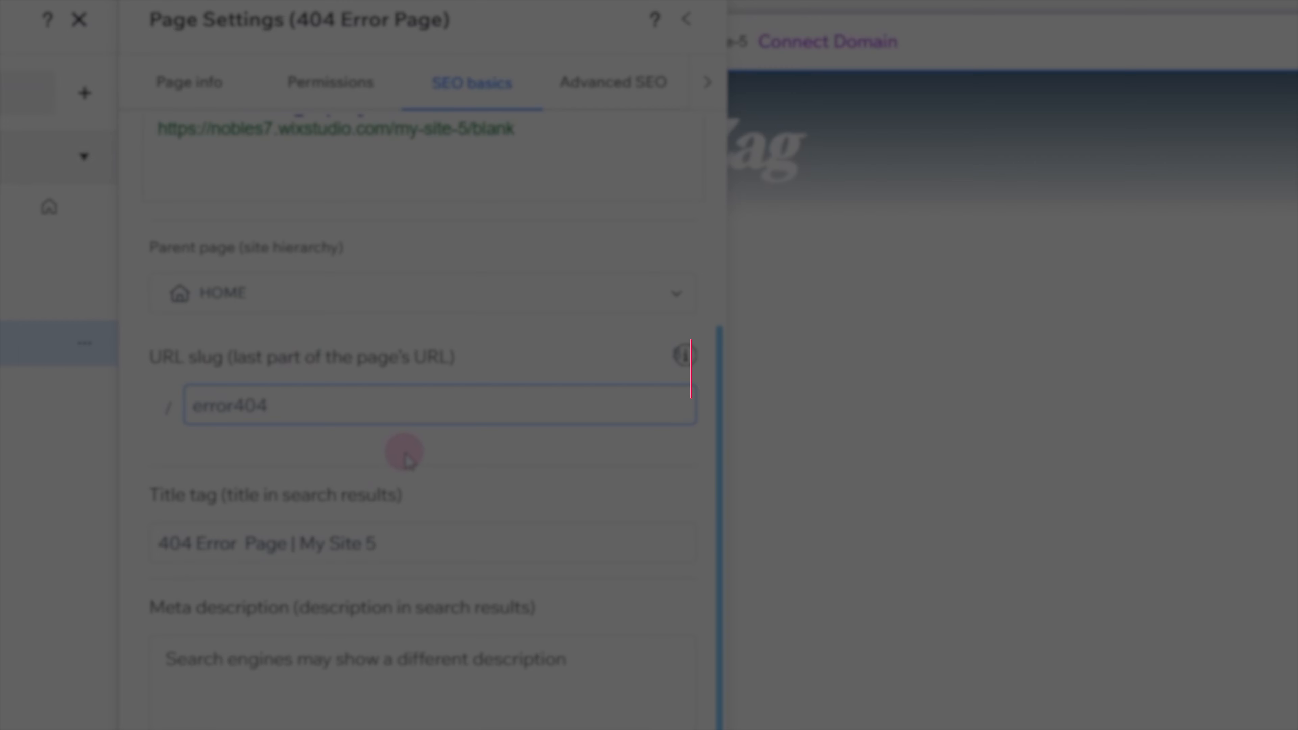
click(403, 453)
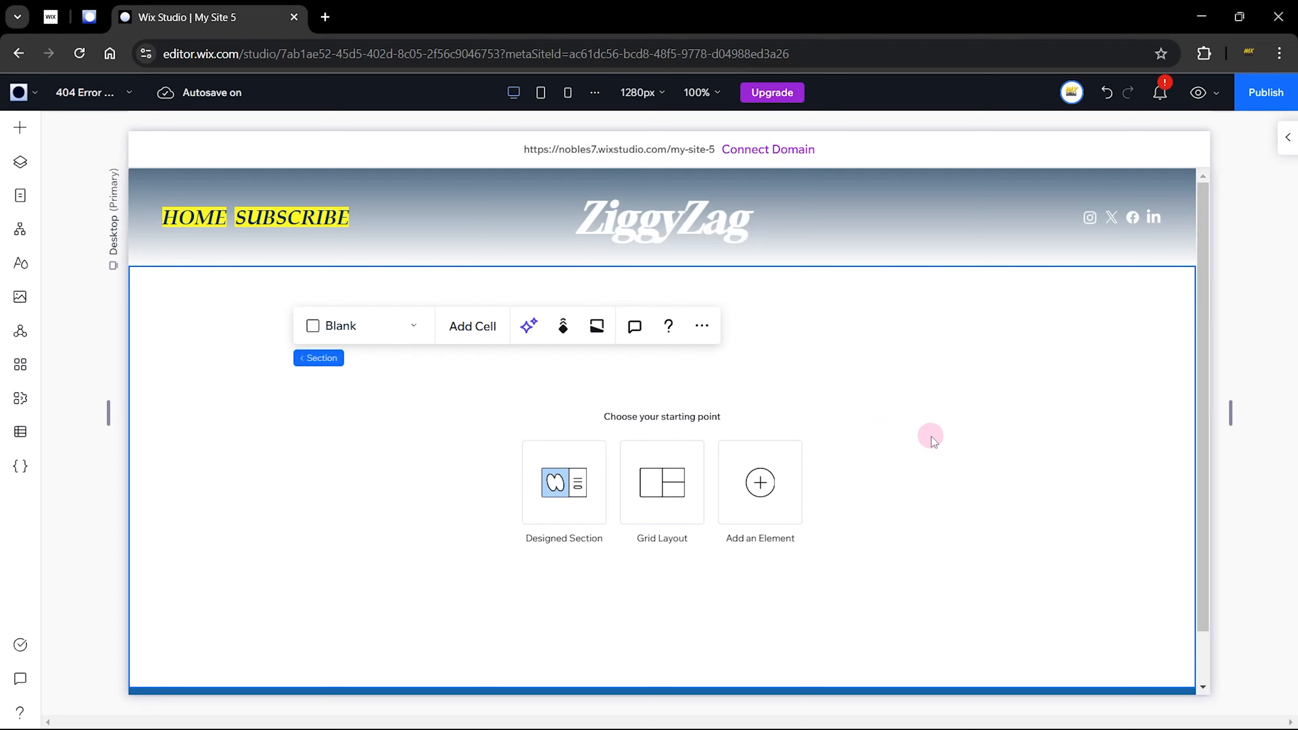
Step: Back in the Wix Studio editor, remove the default global header from the 404 Error Page only
click(880, 473)
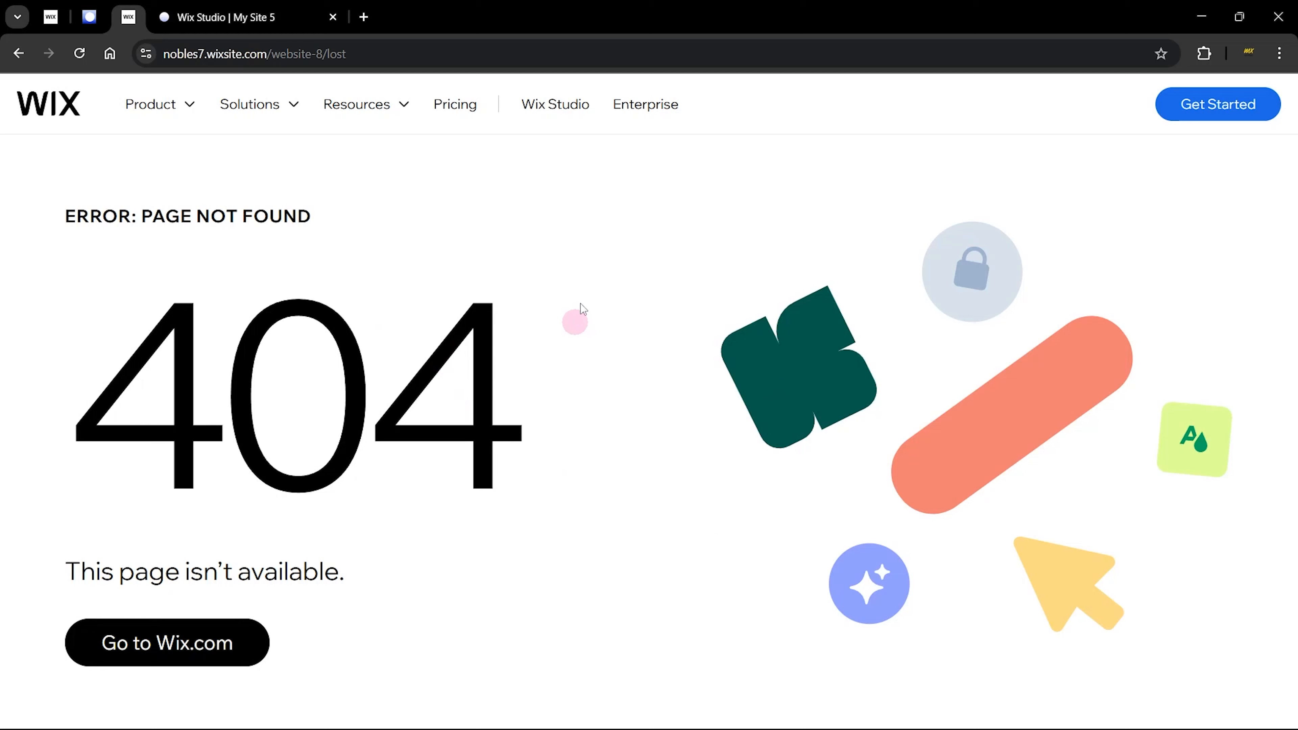
click(240, 10)
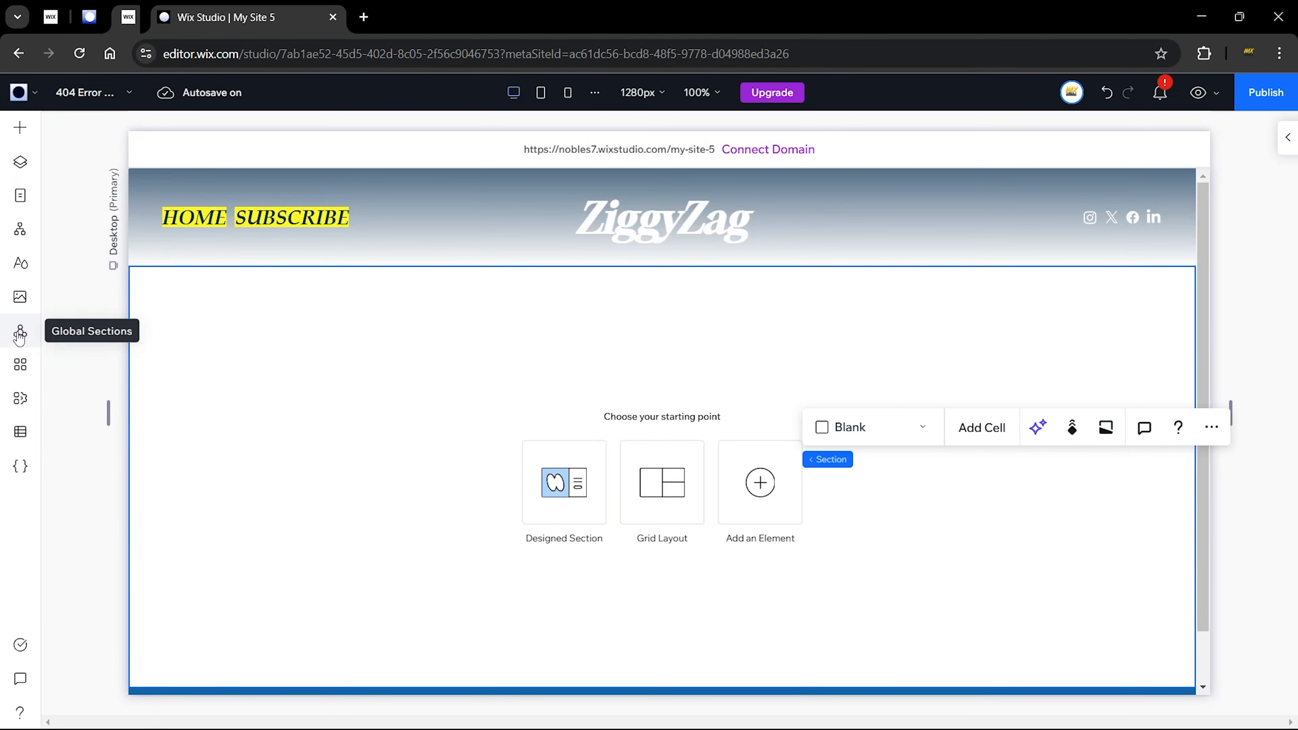
click(20, 335)
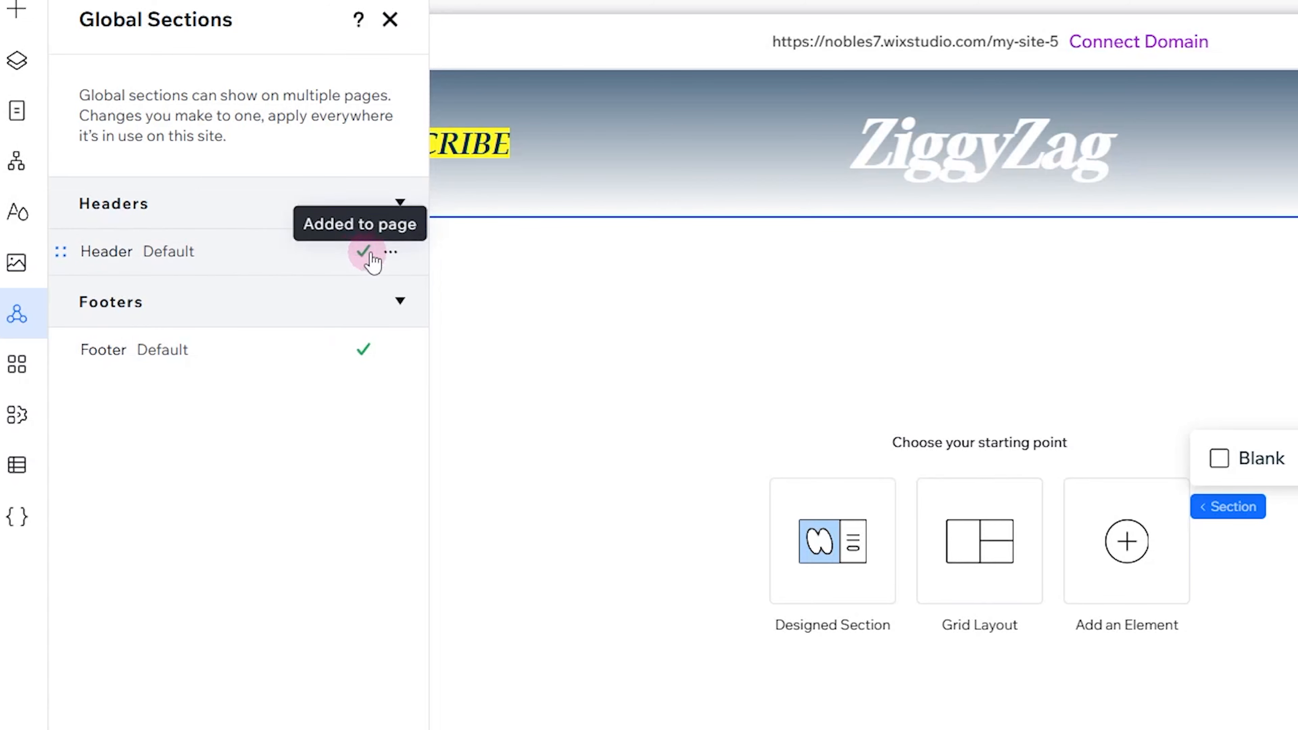
click(391, 253)
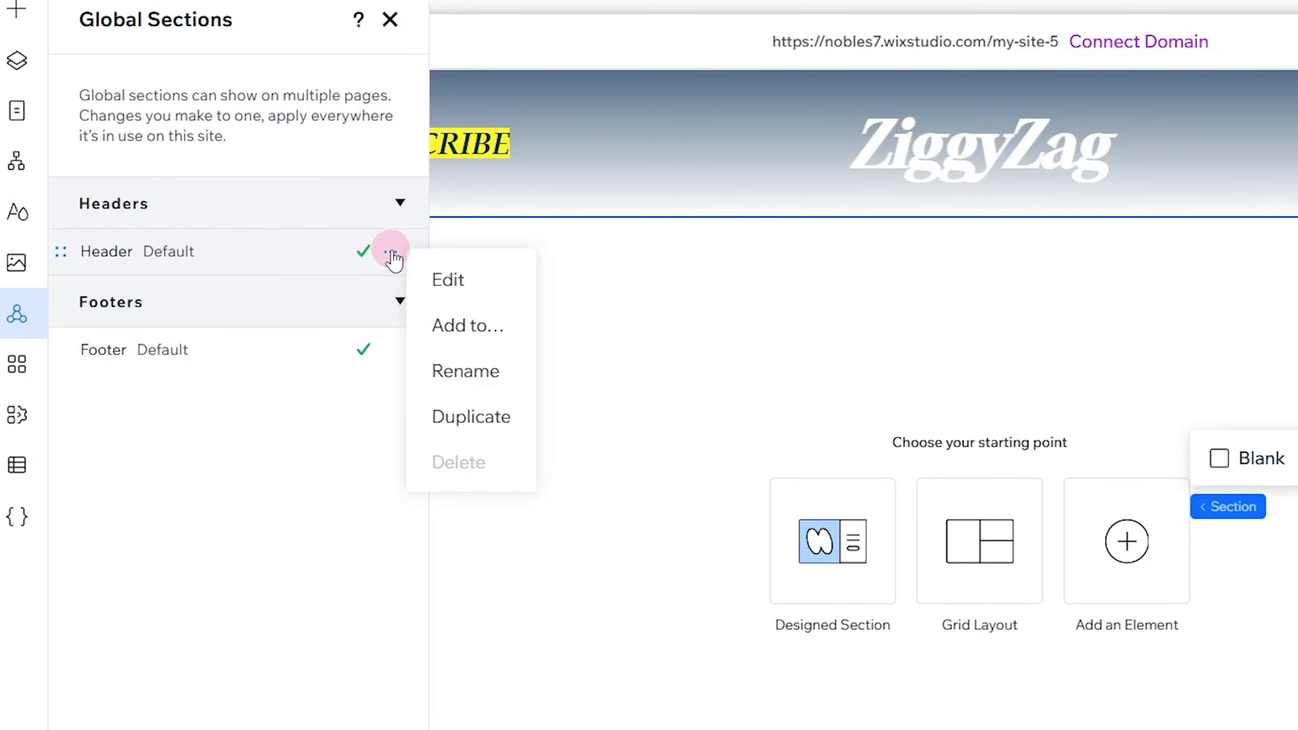
click(467, 326)
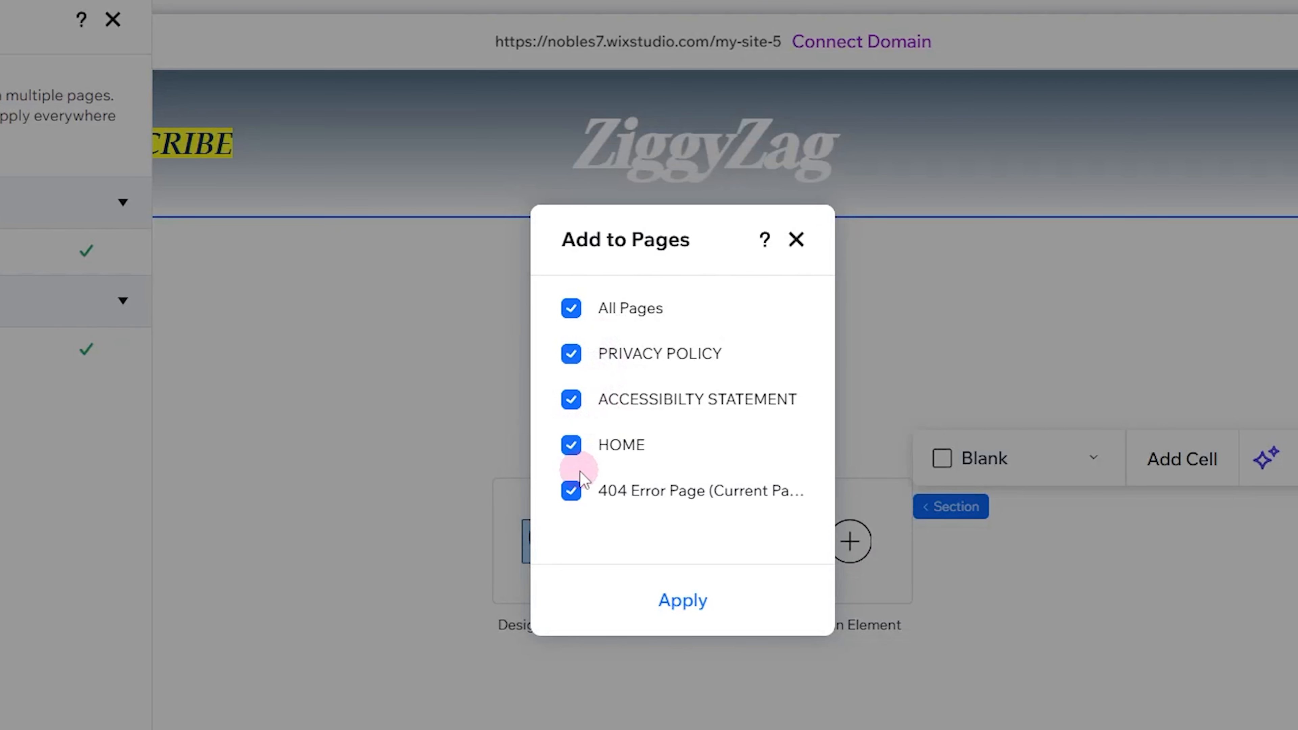
click(683, 601)
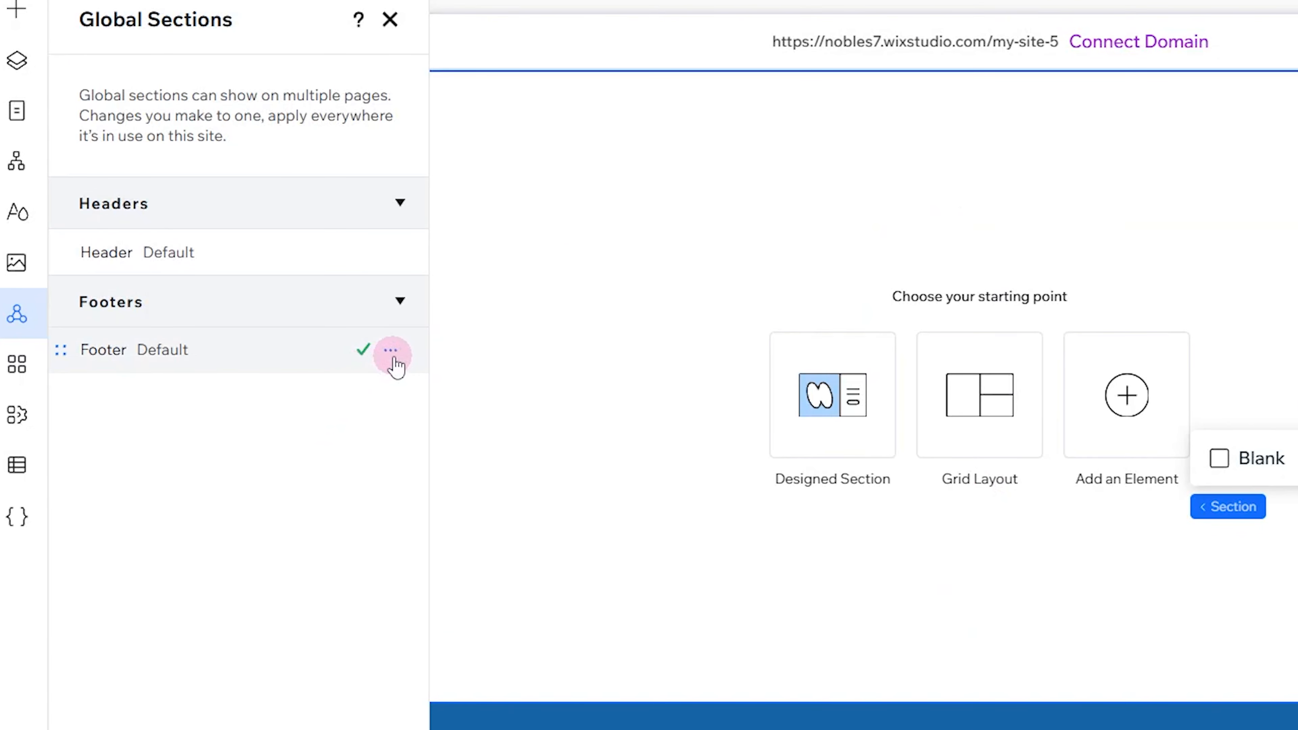
Step: Remove the default global footer from the 404 Error Page only and close the global sections settings
click(269, 355)
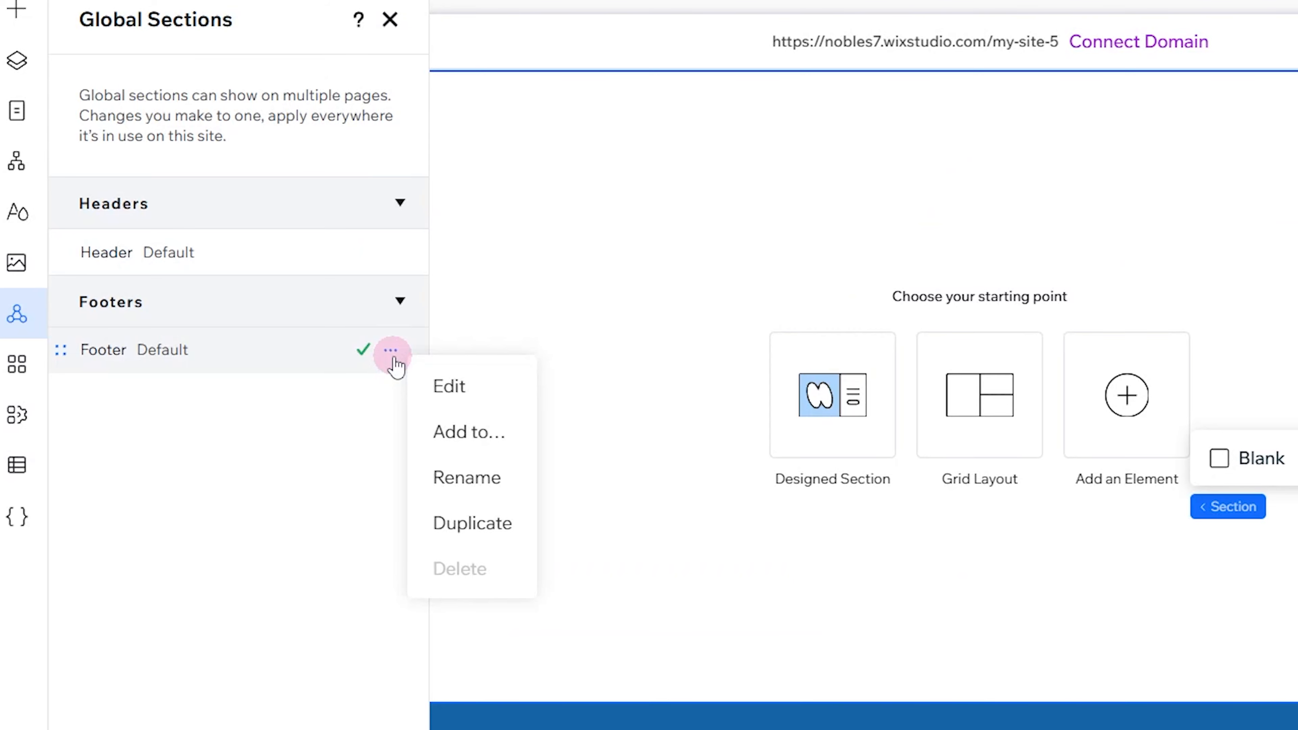
mouse_move(359, 366)
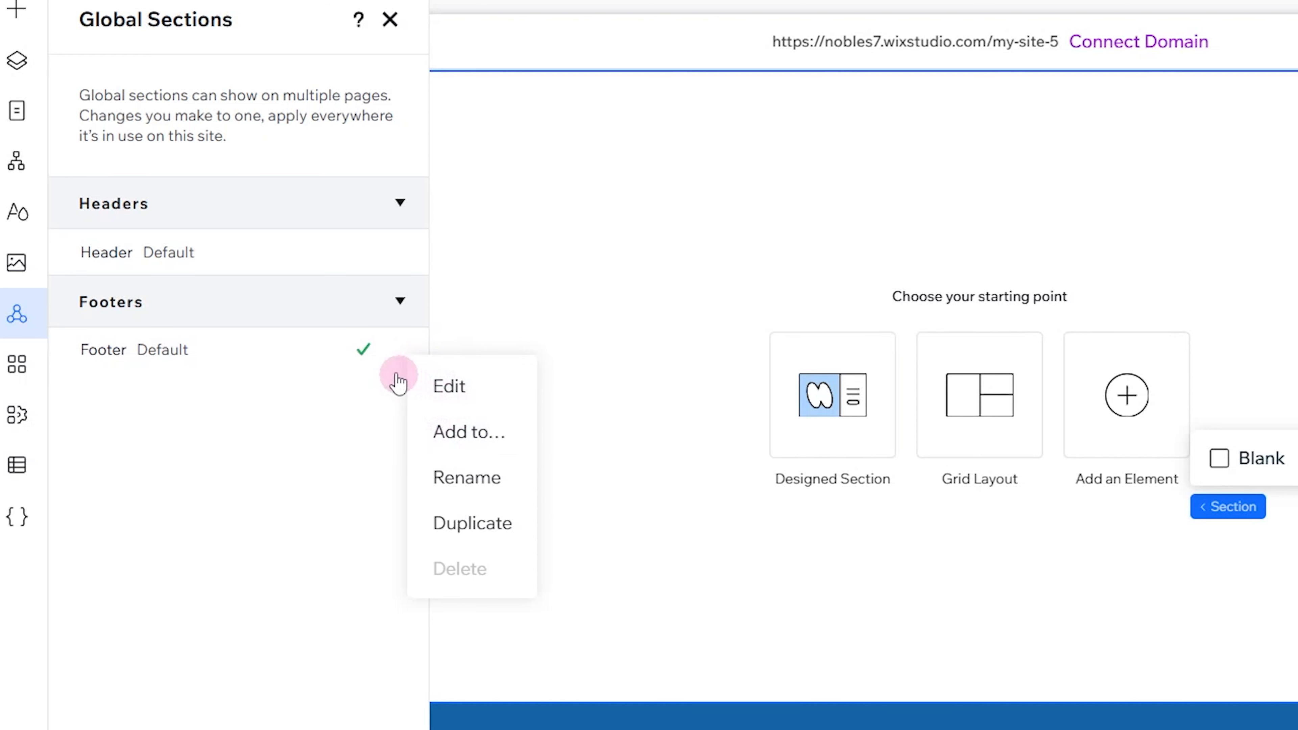
click(444, 431)
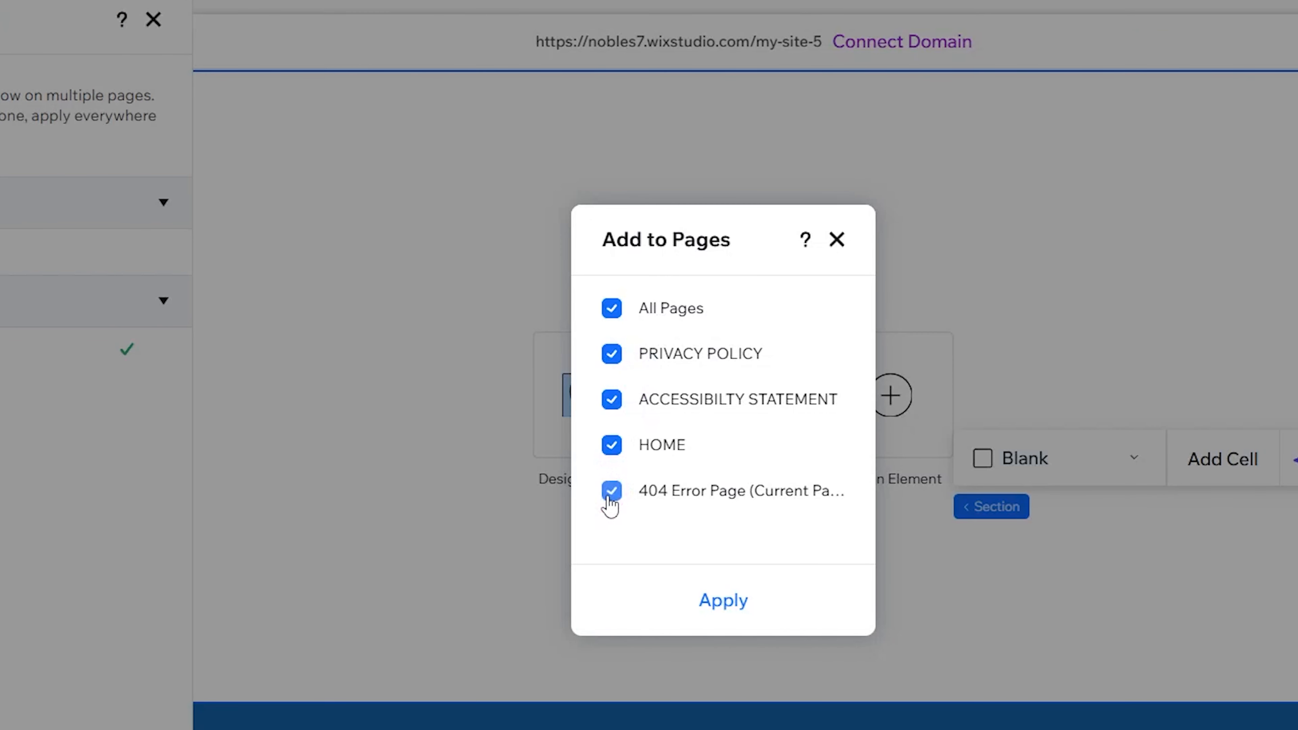
click(612, 491)
click(726, 594)
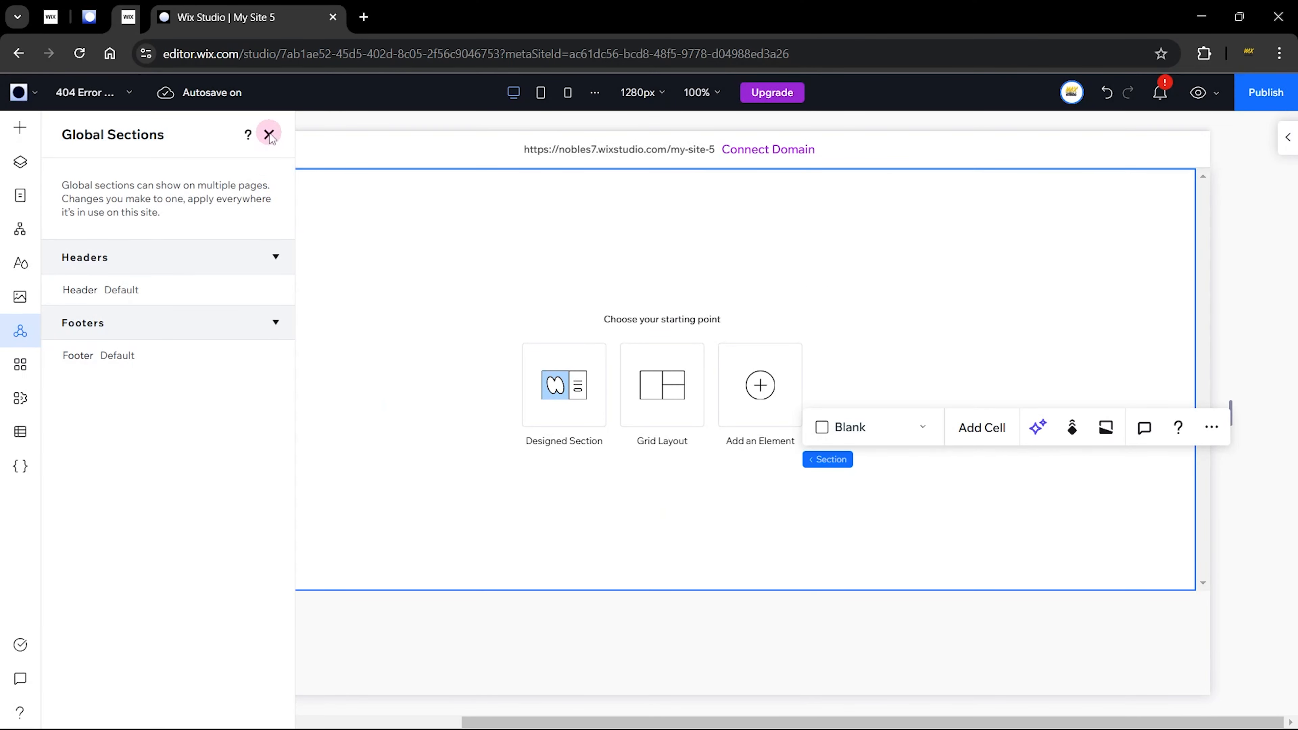
click(270, 135)
Step: Add a basic shape element near the top centre of the blank section on the 404 Error Page
click(790, 251)
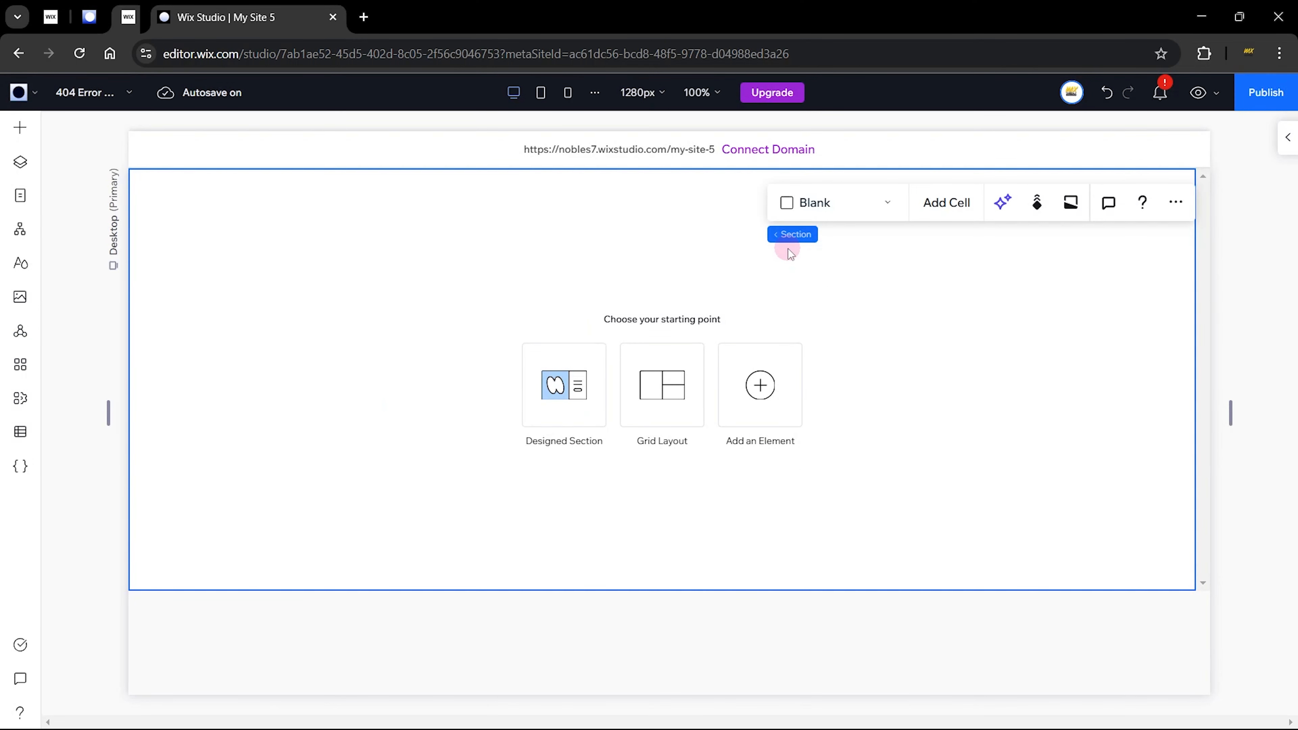
click(409, 299)
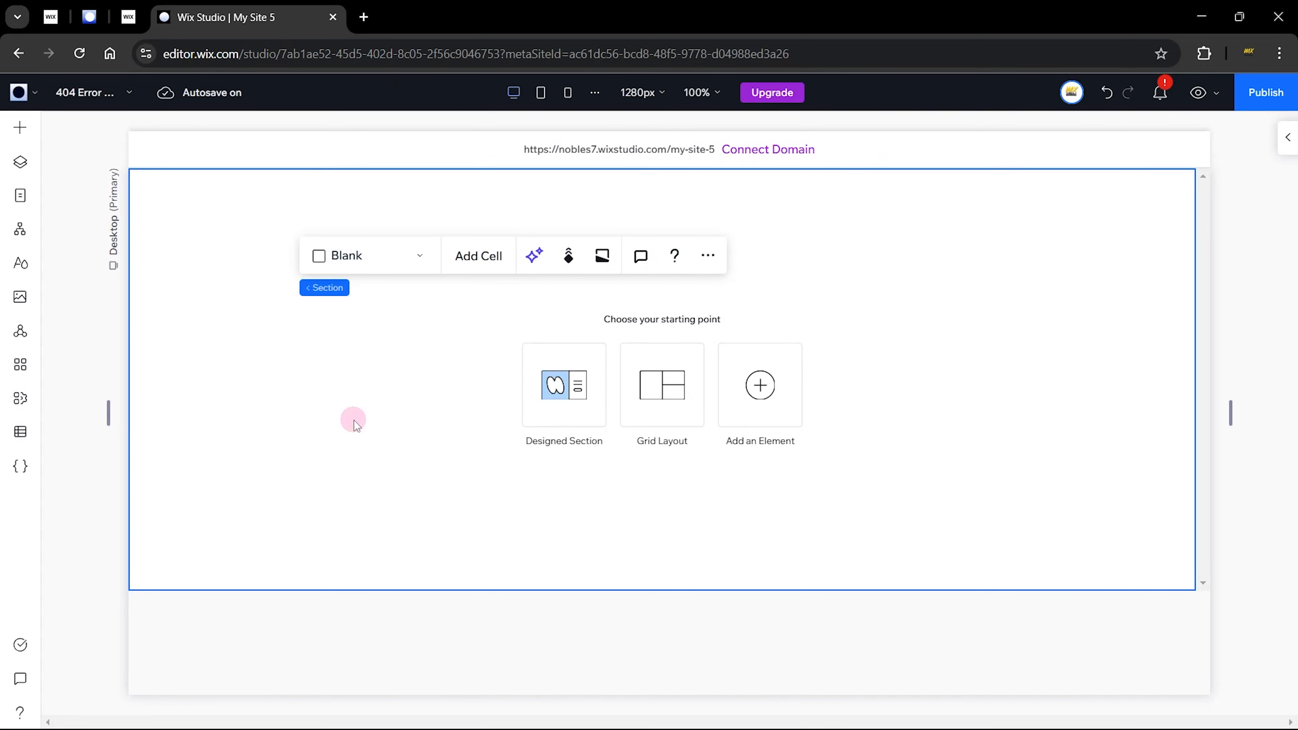
click(19, 129)
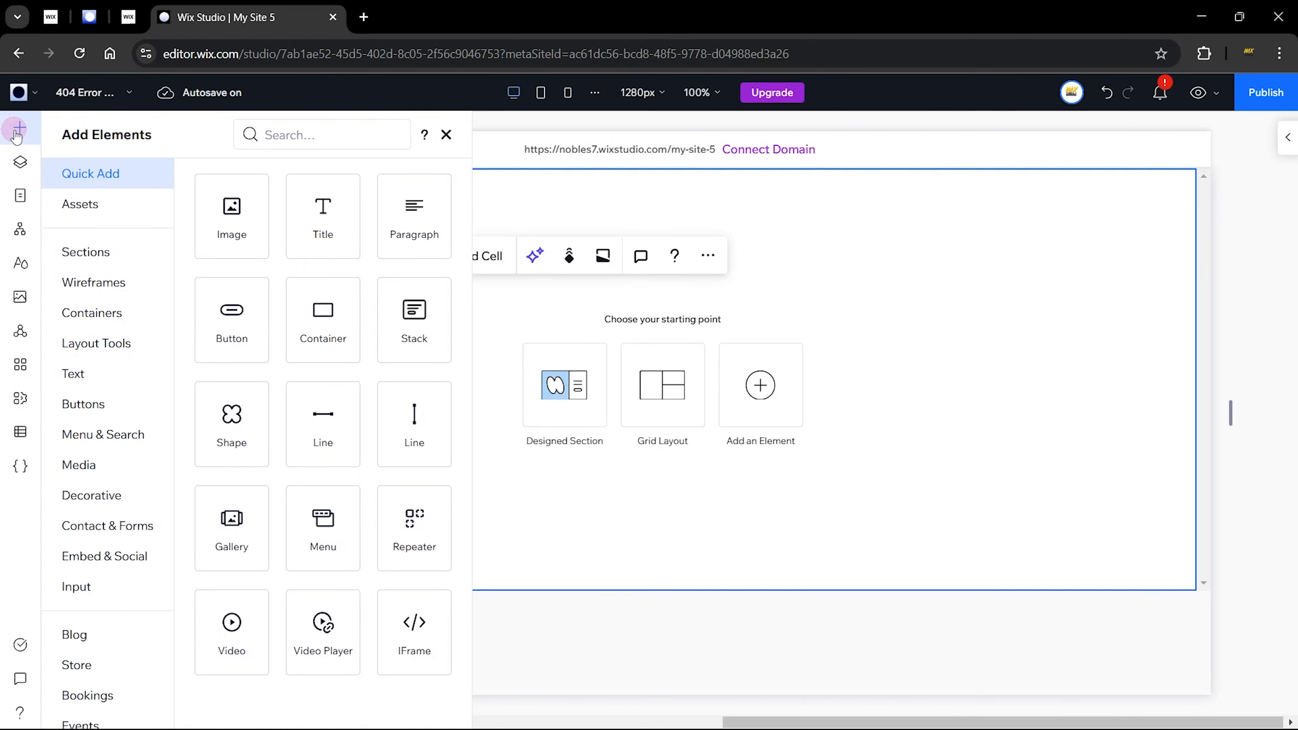
drag(233, 431, 626, 280)
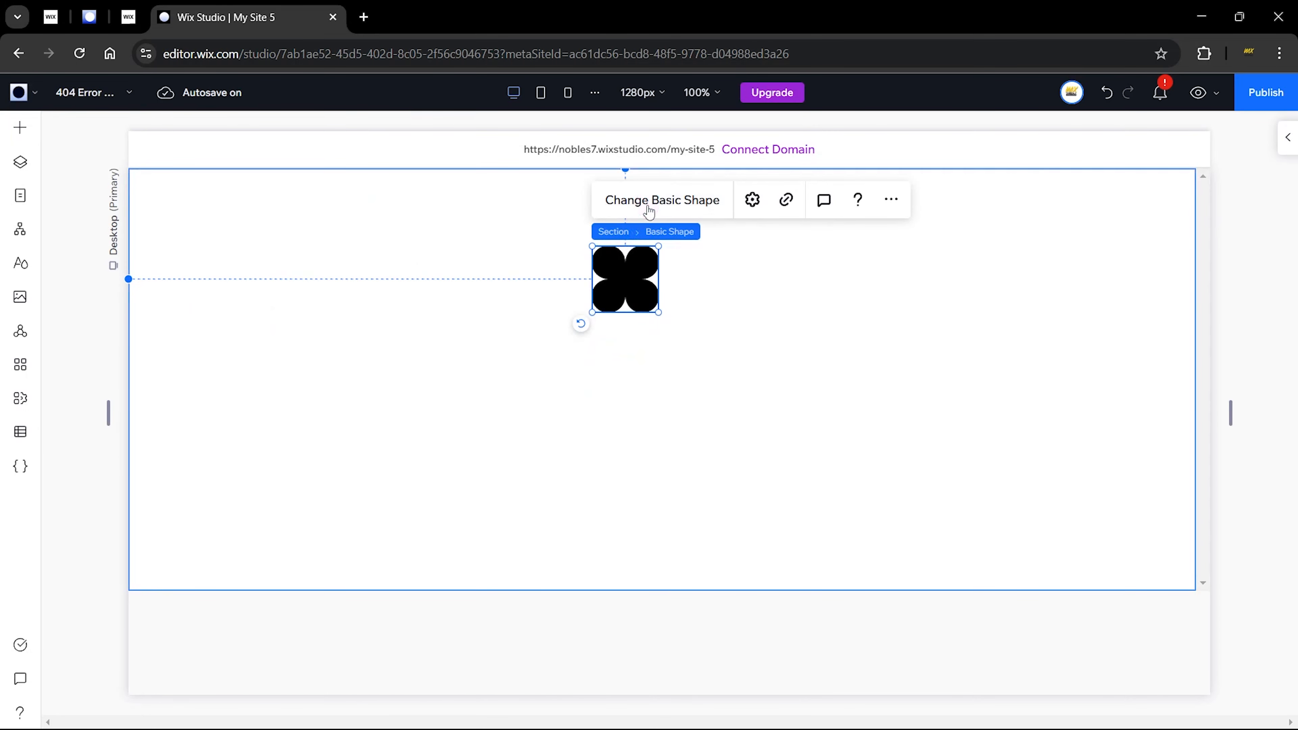
Step: Replace the basic shape with the Astroid Error 404 vector art, found by searching the Wix media for 404
click(650, 201)
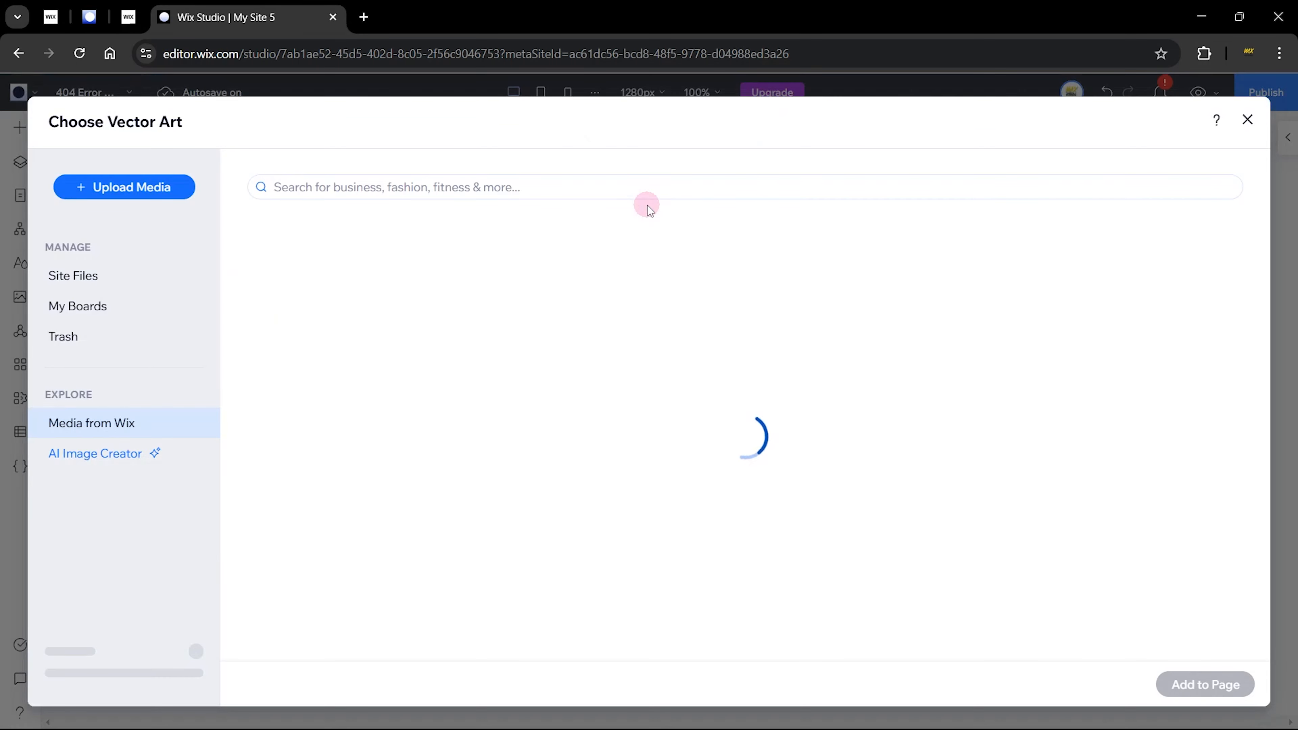
click(369, 193)
text(404)
key(Return)
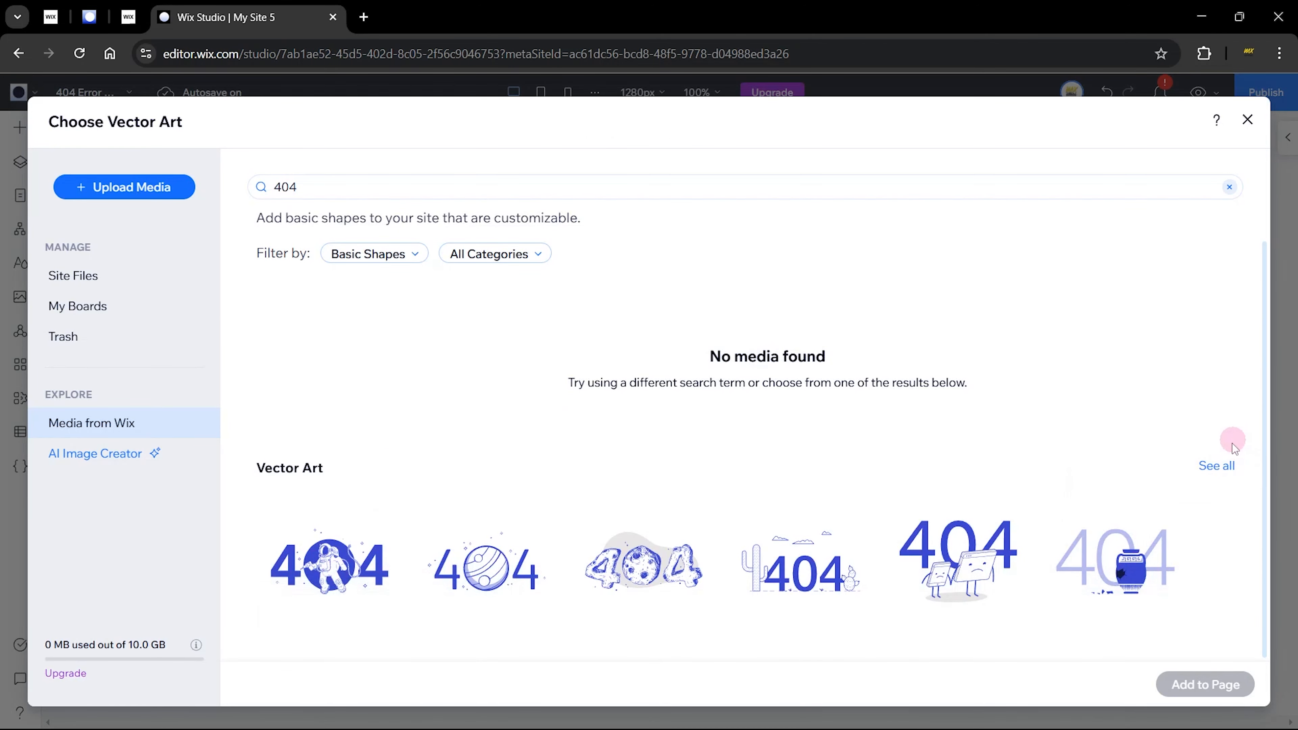
click(1227, 467)
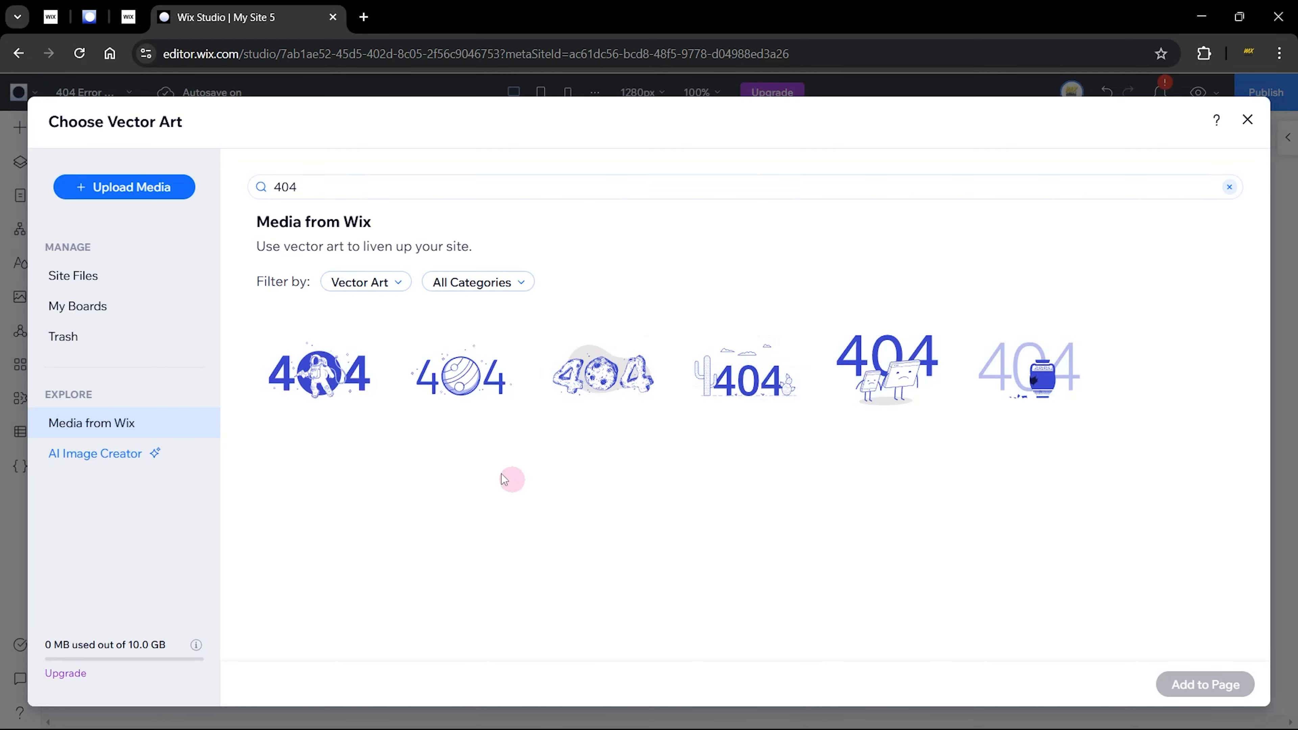
click(306, 376)
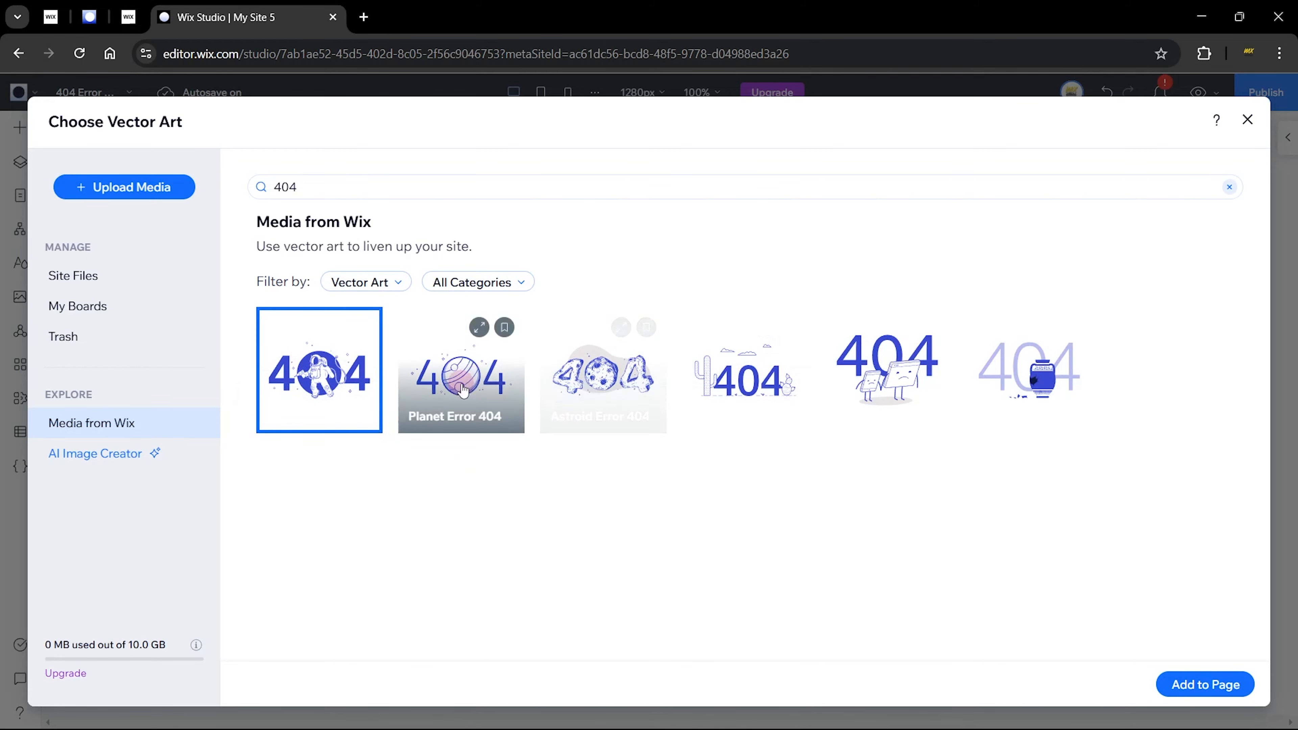
click(583, 391)
click(1203, 690)
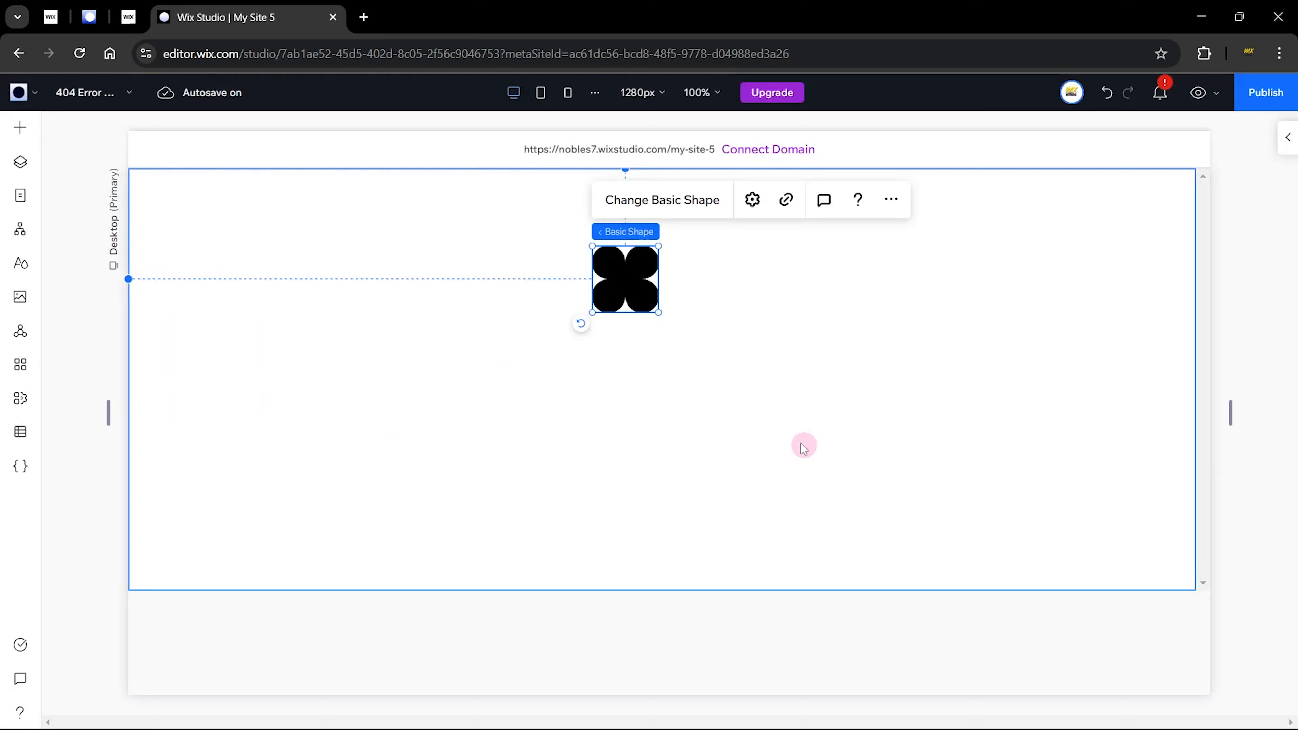
Step: Enlarge the 404 vector art to about 345 px square and centre it horizontally in the upper part of the section
drag(661, 313, 993, 436)
drag(791, 409, 716, 353)
click(434, 284)
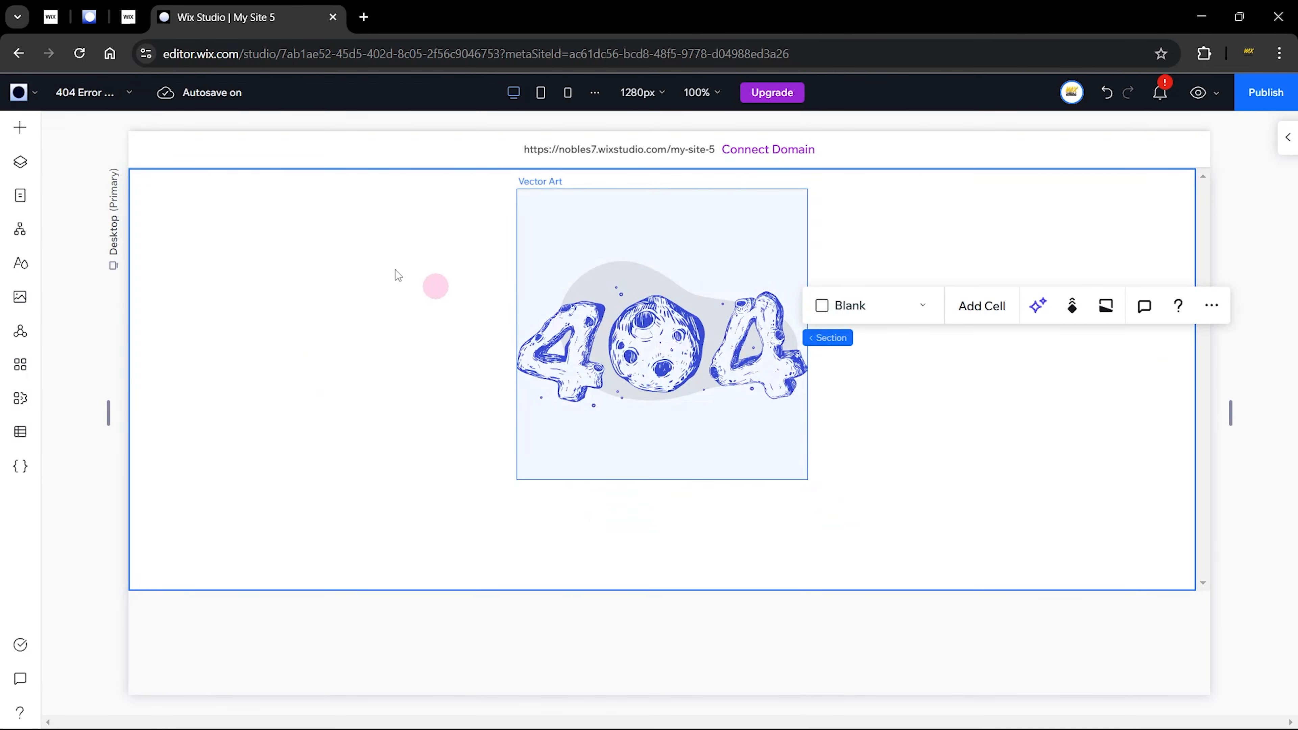
Step: Add a title about 688 px wide centred below the 404 artwork, reading "The page you are looking for is not found"
click(19, 134)
click(324, 225)
drag(569, 493, 275, 451)
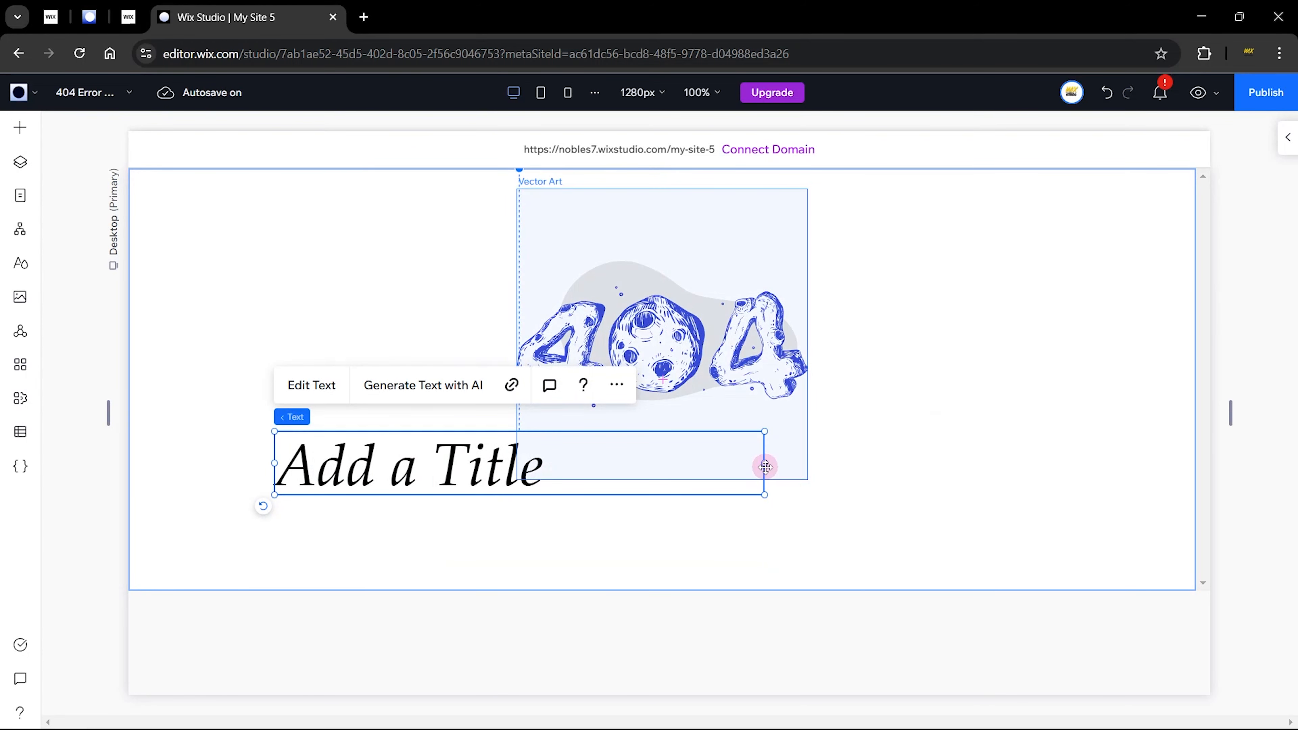
drag(762, 467, 854, 467)
drag(404, 460, 502, 454)
double_click(503, 453)
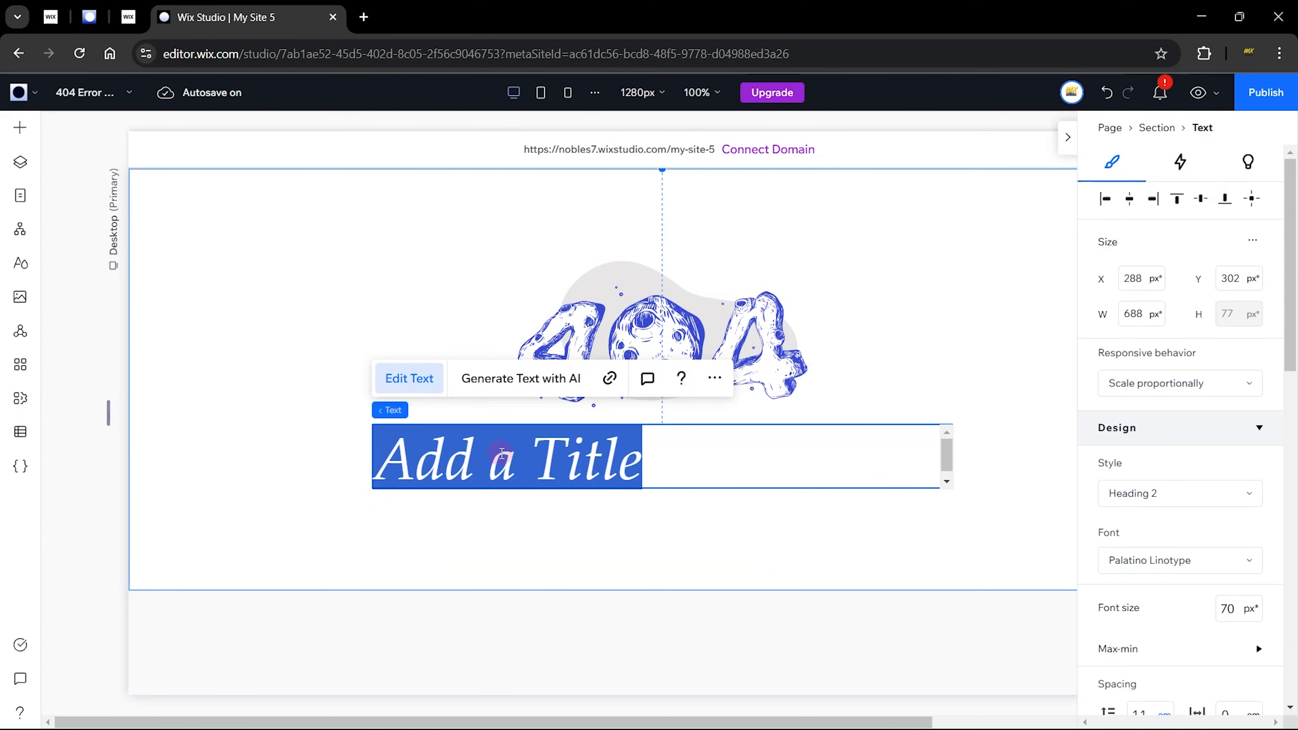
text(Th)
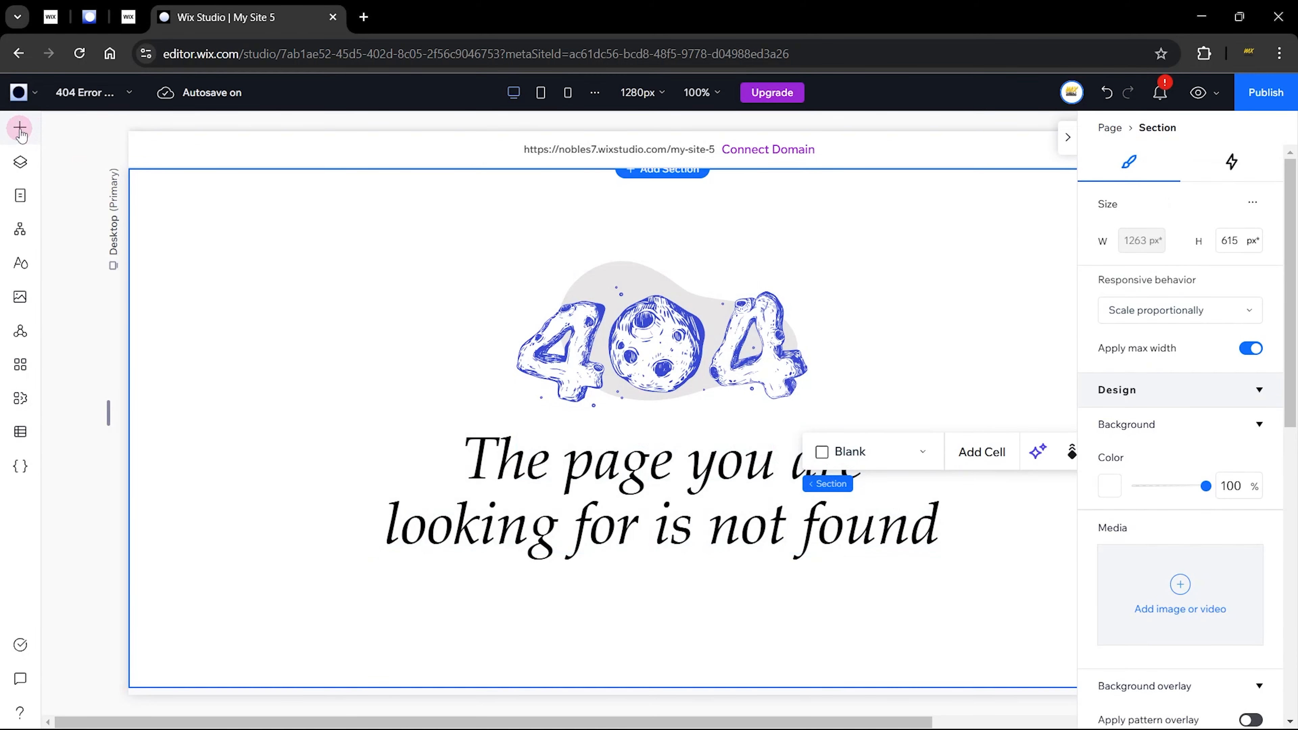
Step: Add a black button centred below the title and change its text to Home
click(19, 128)
drag(233, 322, 685, 598)
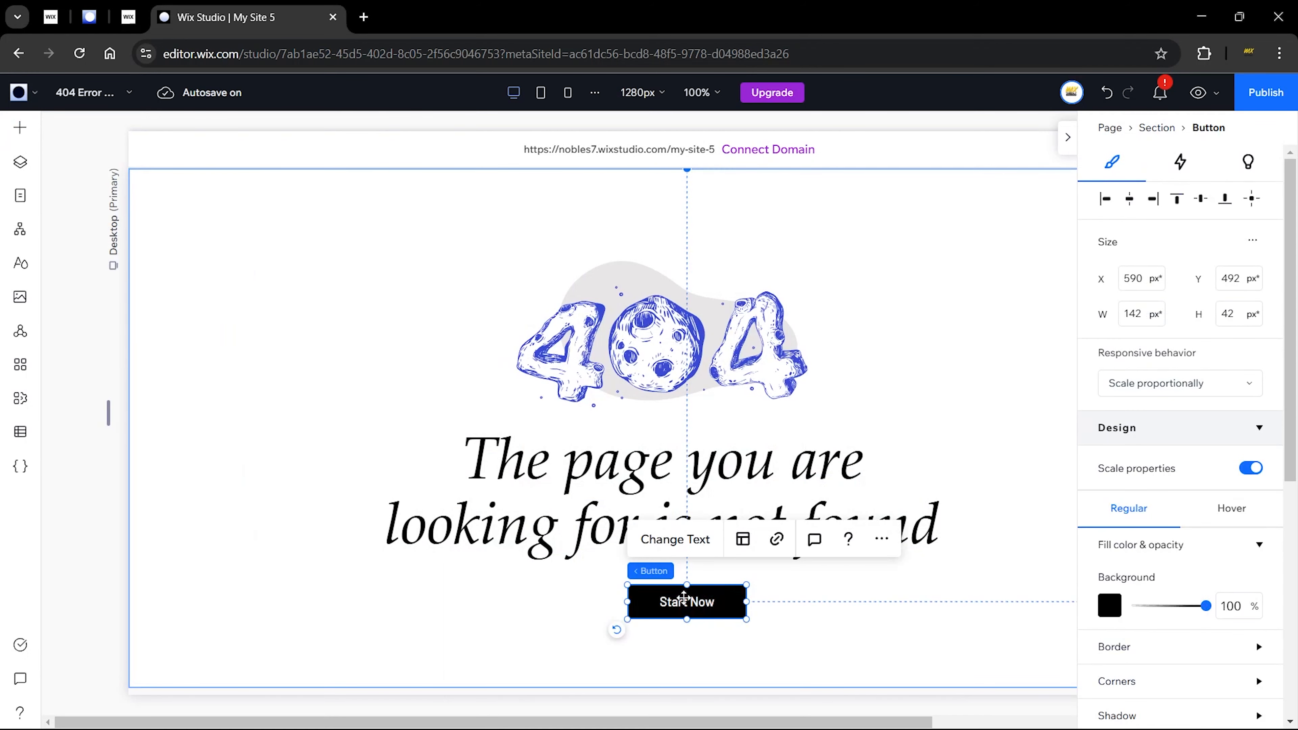
click(675, 539)
text(Home)
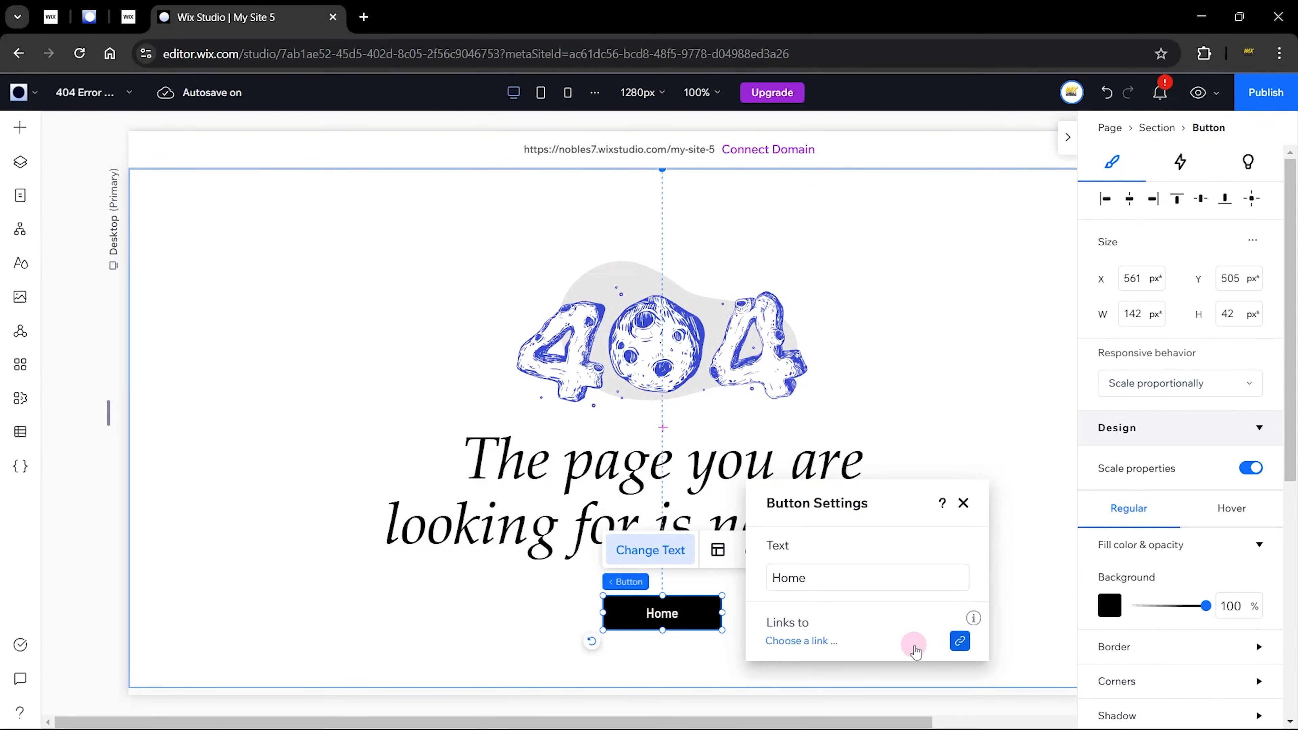
Step: Link the Home button to the HOME page, opening in the current window
click(898, 647)
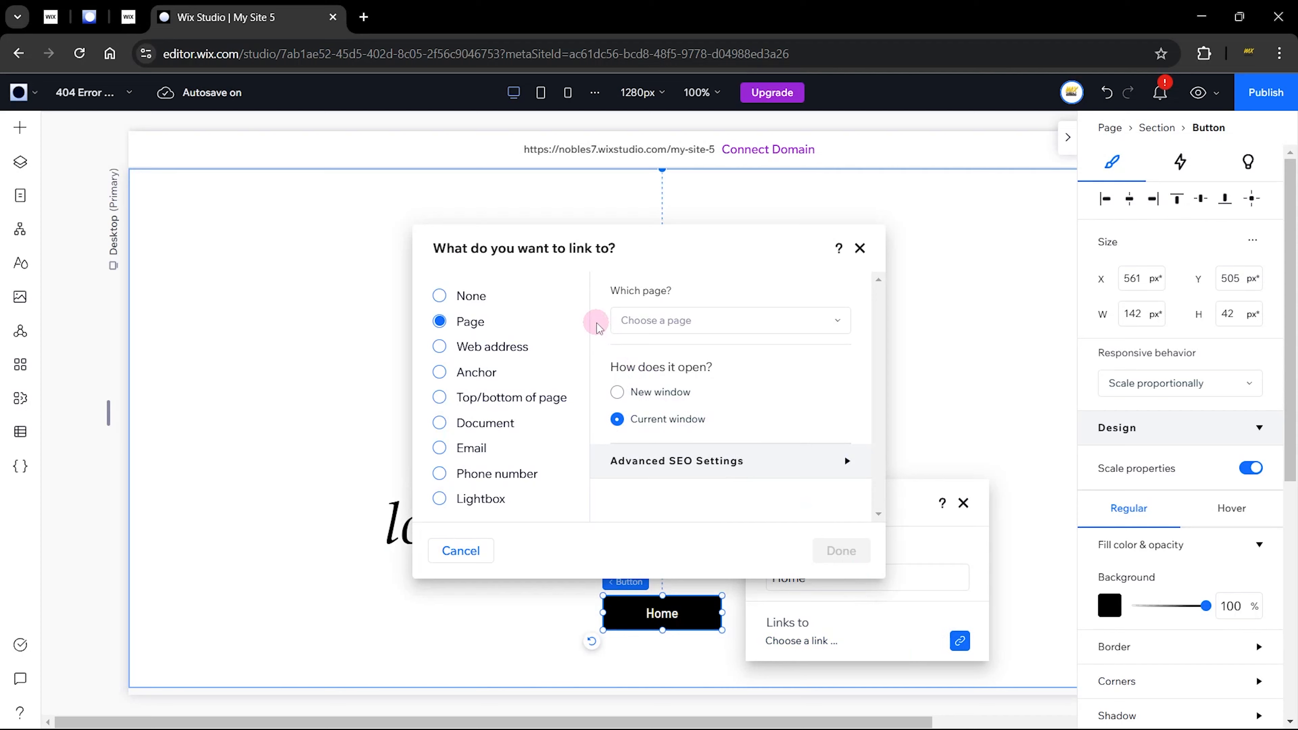
click(643, 322)
click(636, 388)
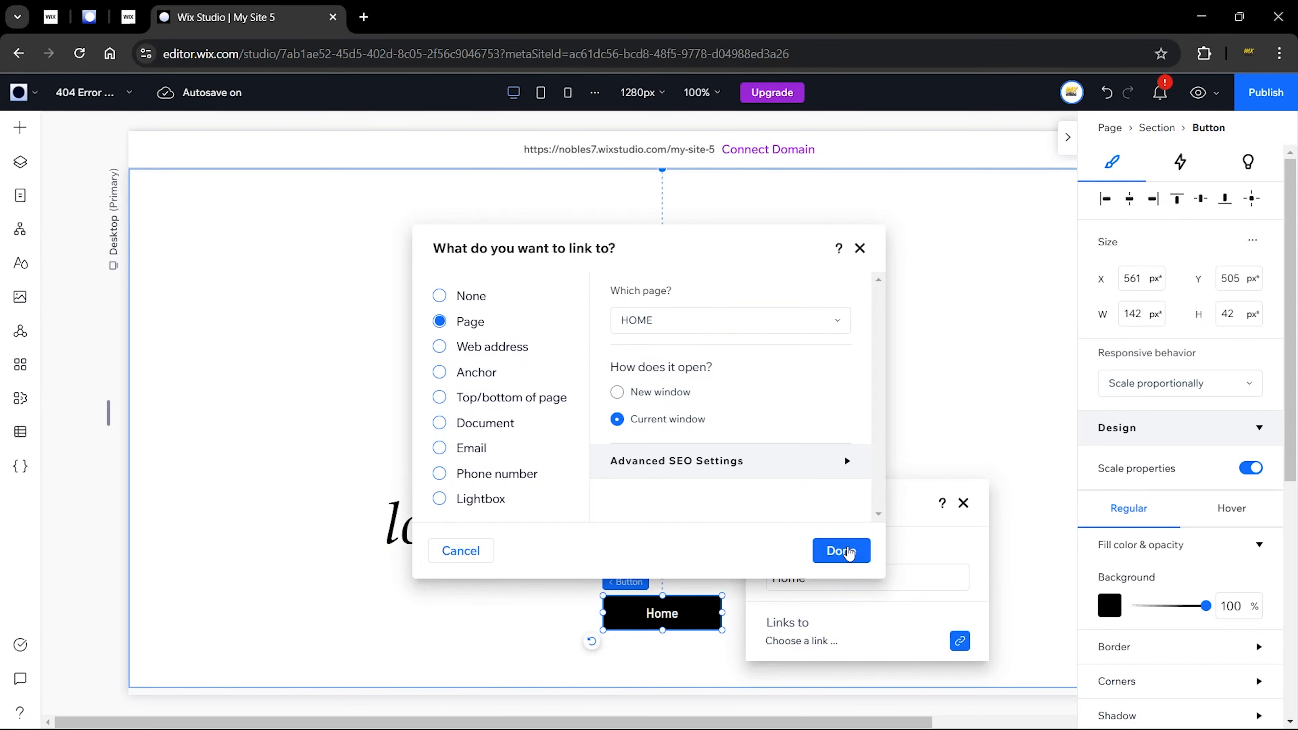
click(842, 551)
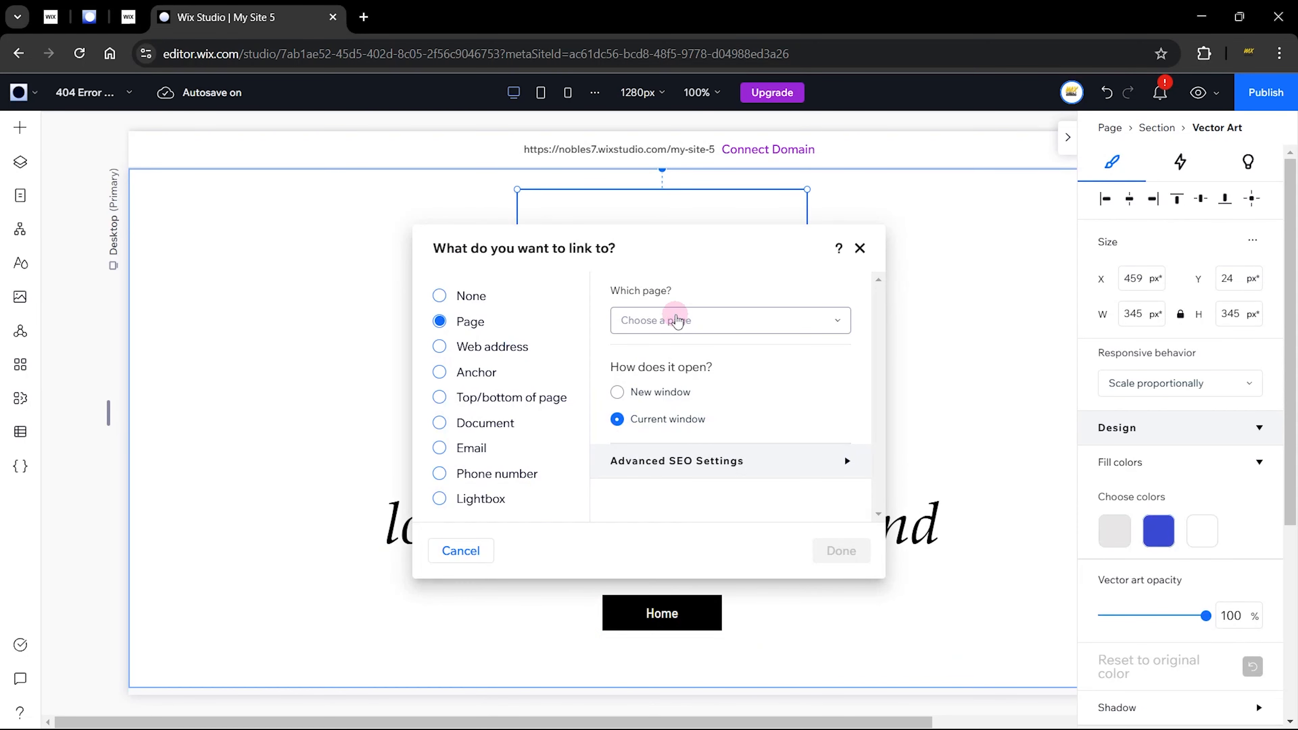
Step: Link the 404 vector art to the HOME page, opening in the current window
click(677, 320)
click(660, 387)
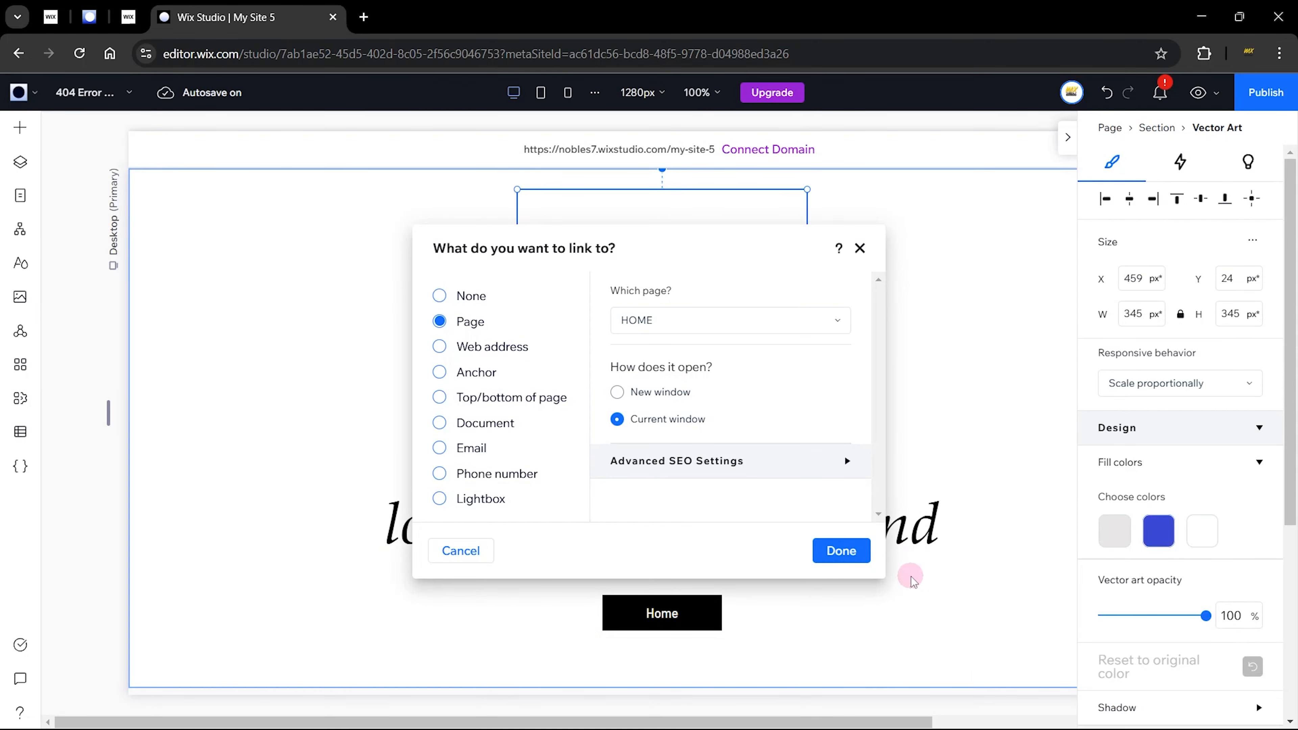
click(842, 551)
click(875, 302)
Step: Stack the 404 vector art, the title text and the Home button vertically
click(659, 340)
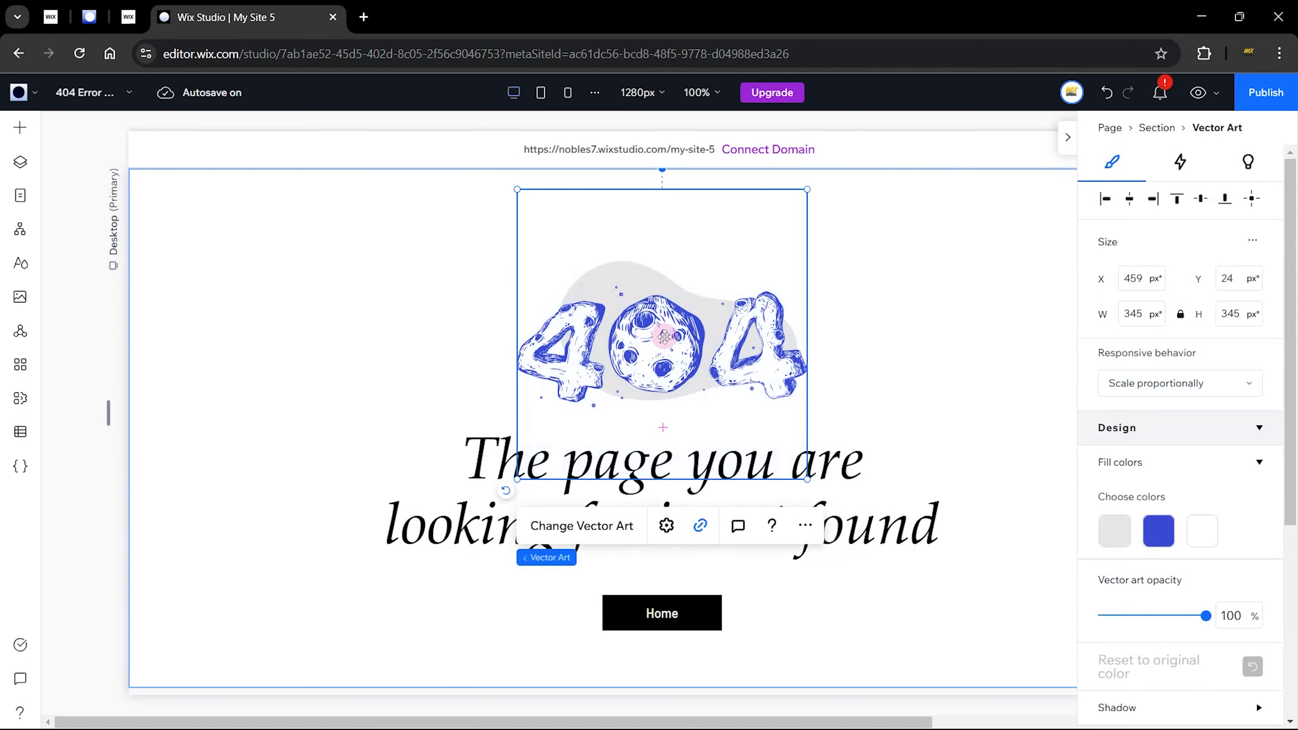
shift+click(448, 483)
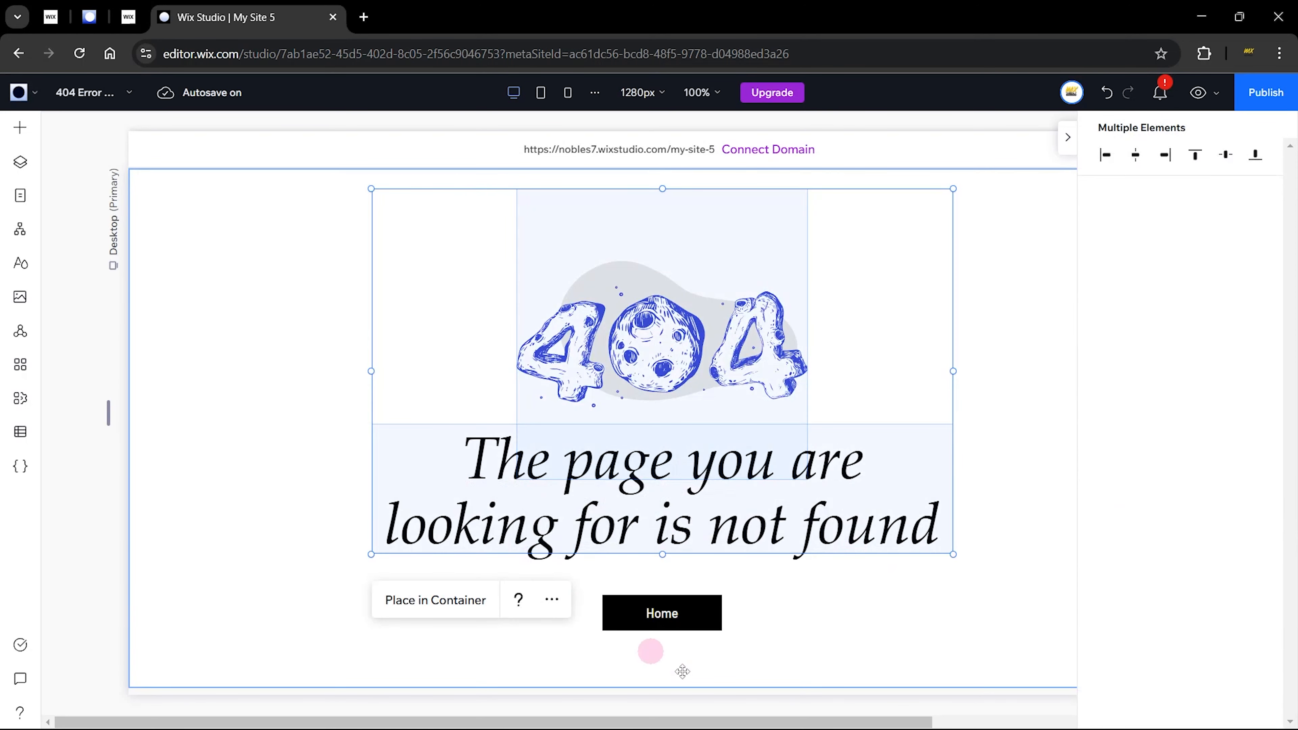
shift+click(696, 615)
click(849, 570)
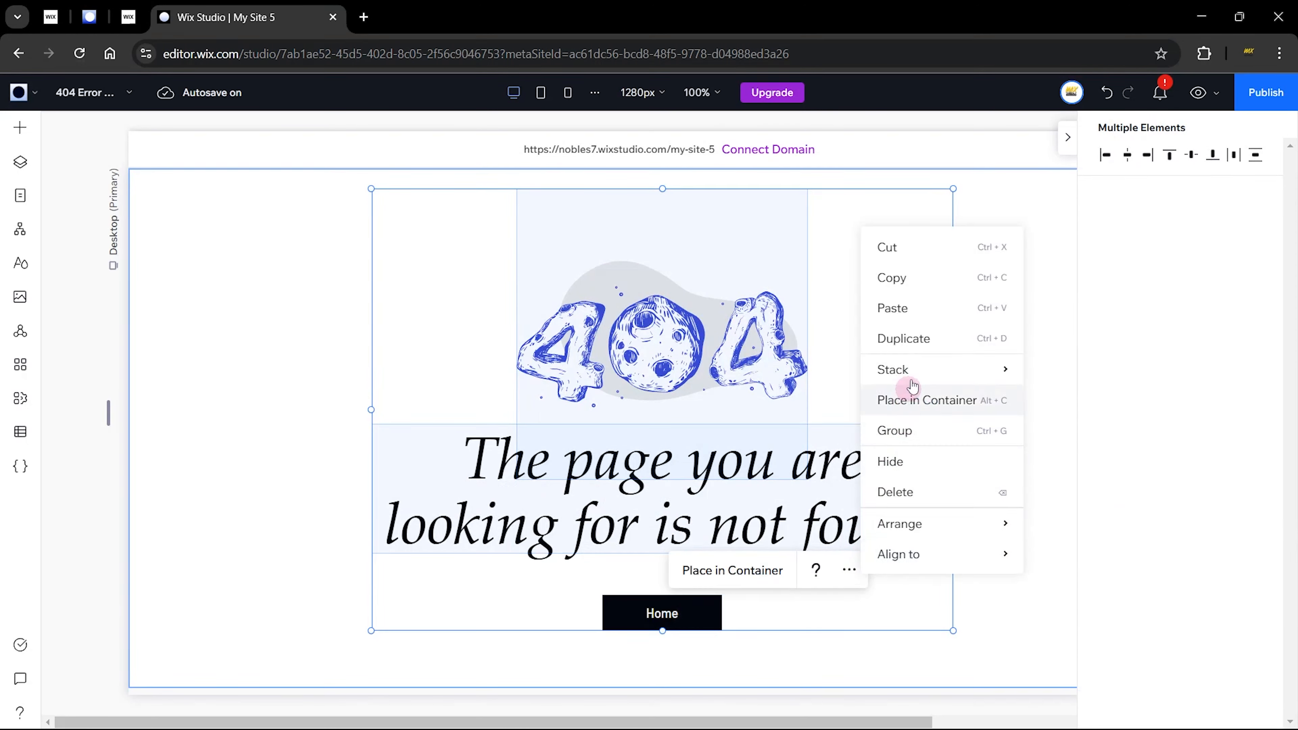
mouse_move(920, 371)
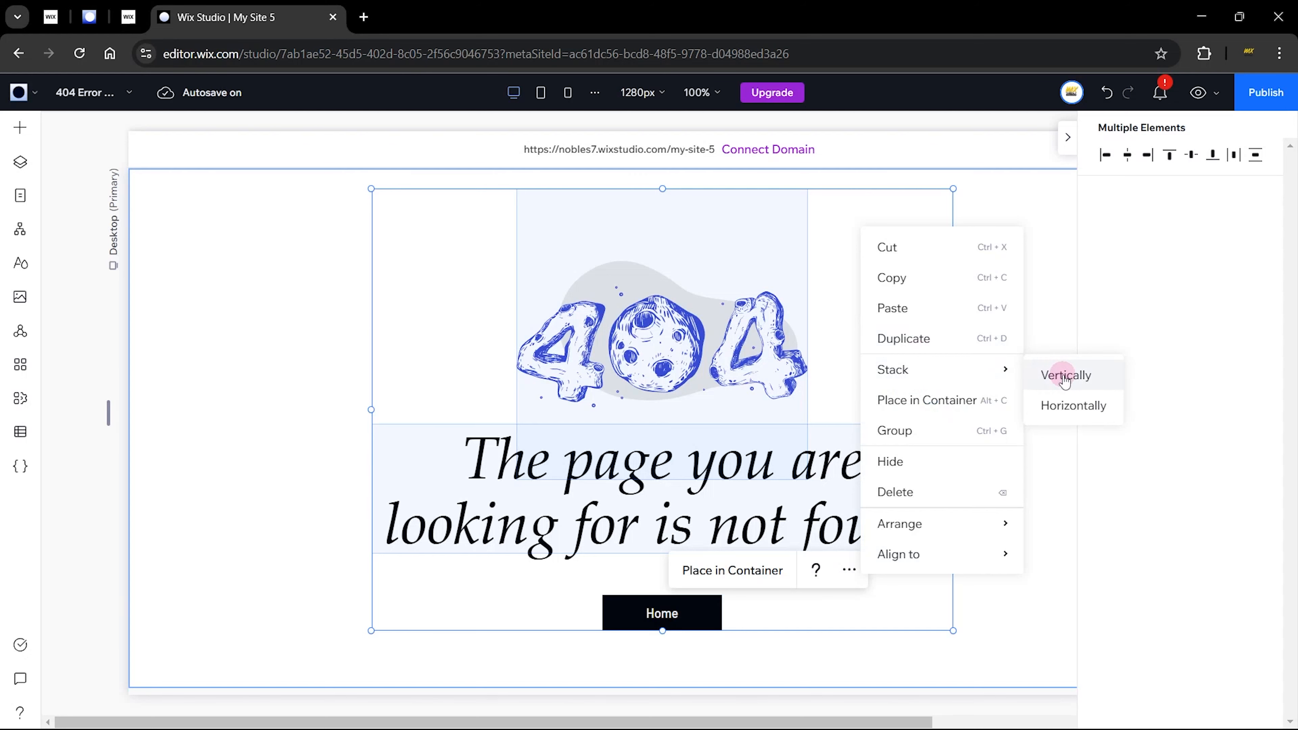